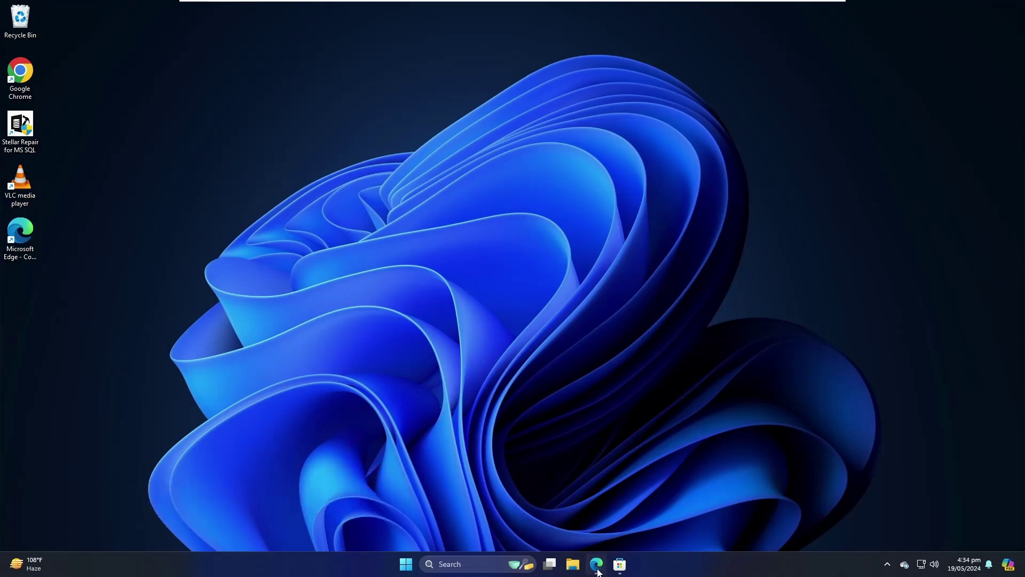
- Search Microsoft Store for 'powertoys' and install Microsoft PowerToys
left_click(596, 564)
left_click(597, 565)
left_click(619, 565)
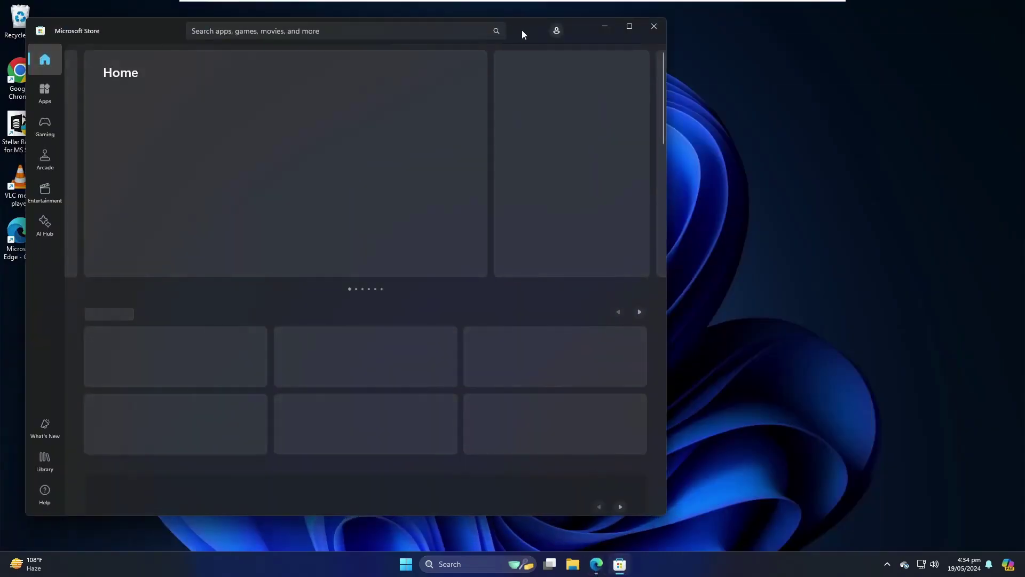
left_click_drag(523, 34, 631, 57)
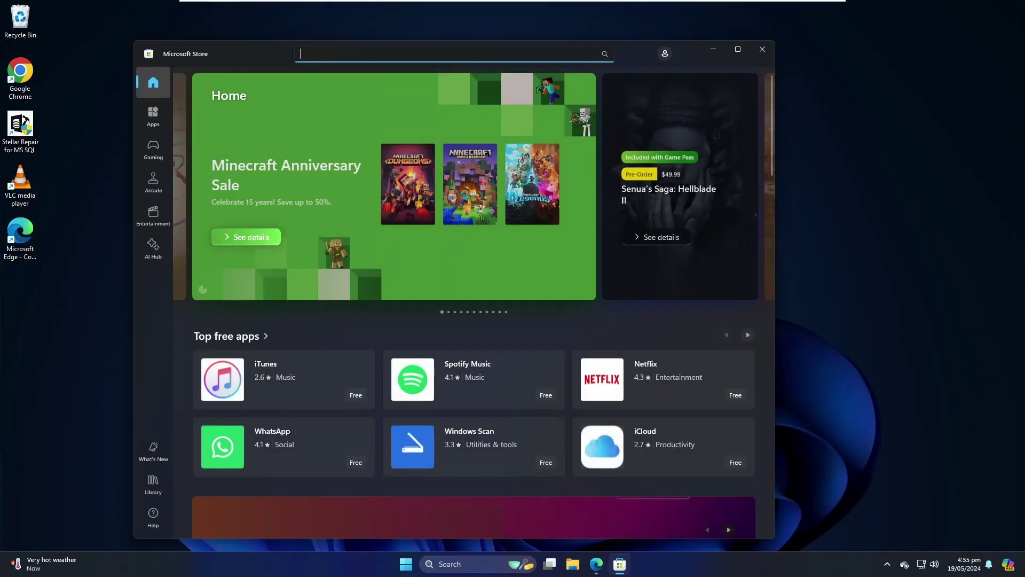
type("powerto")
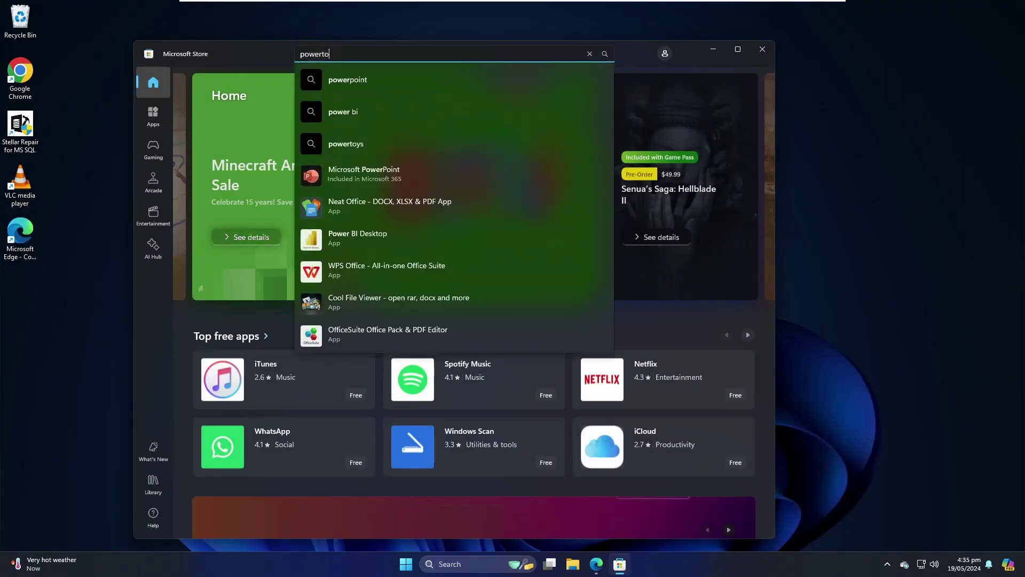
type("ys")
key("Return")
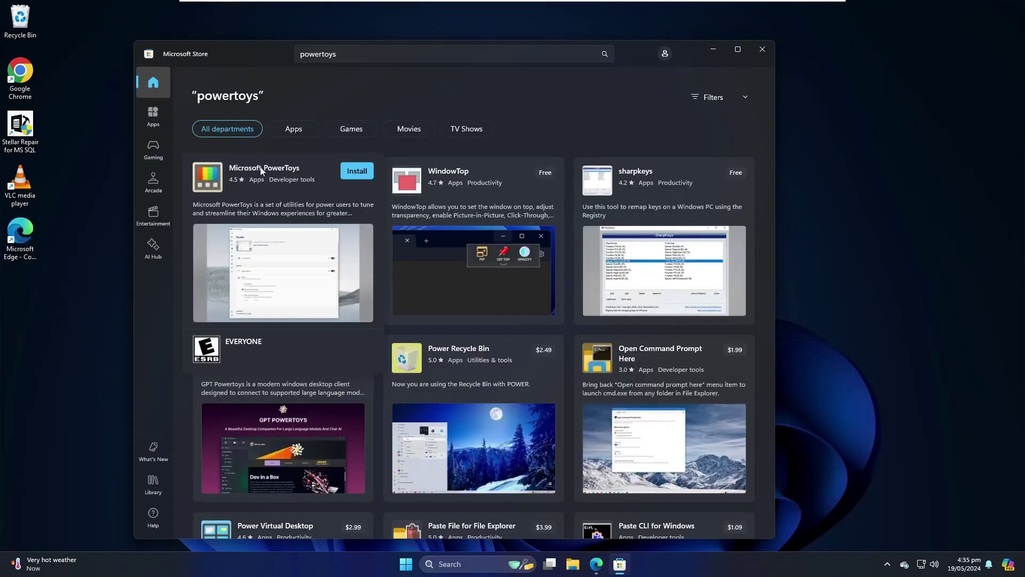
left_click(357, 171)
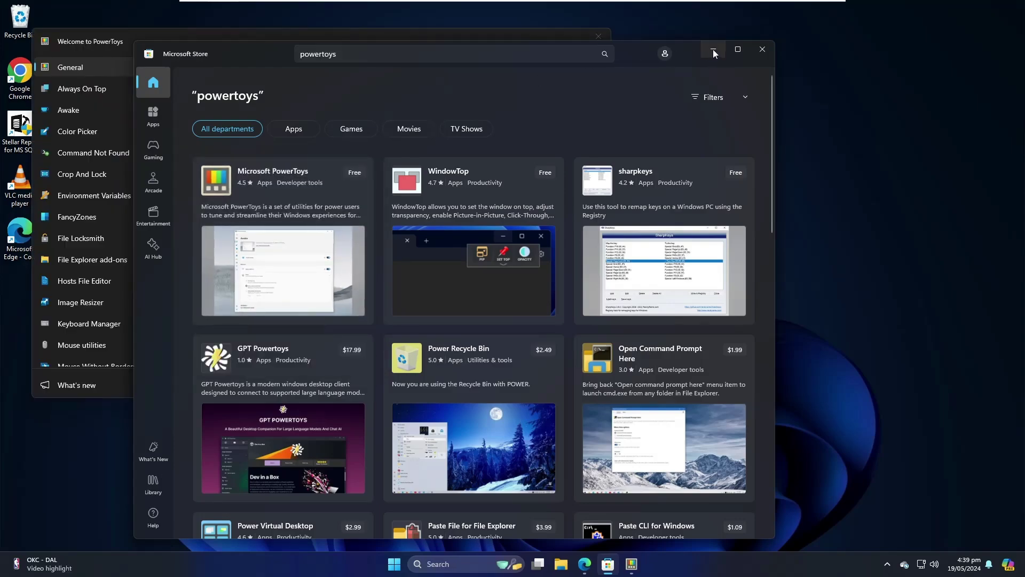
- Bring up PowerToys' welcome window and read the Always On Top, Awake, Color Picker and Command Not Found introductions
left_click(713, 52)
left_click_drag(372, 35, 622, 72)
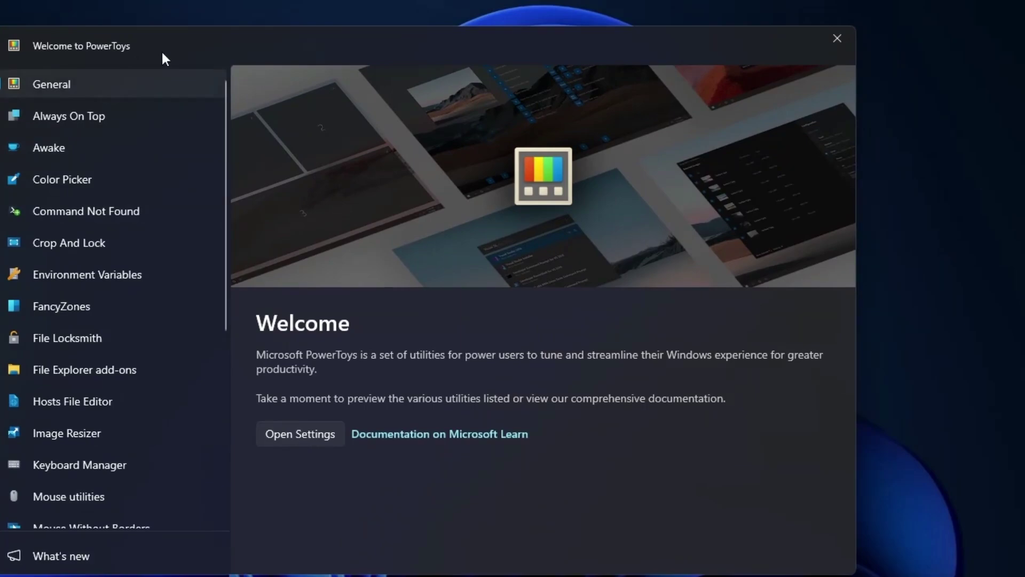
left_click(93, 115)
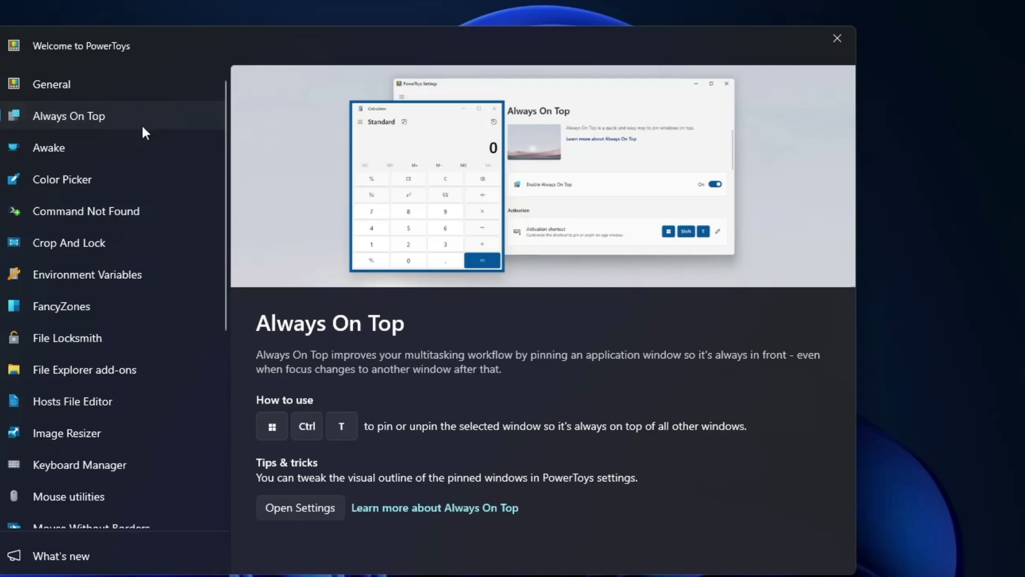
left_click(94, 150)
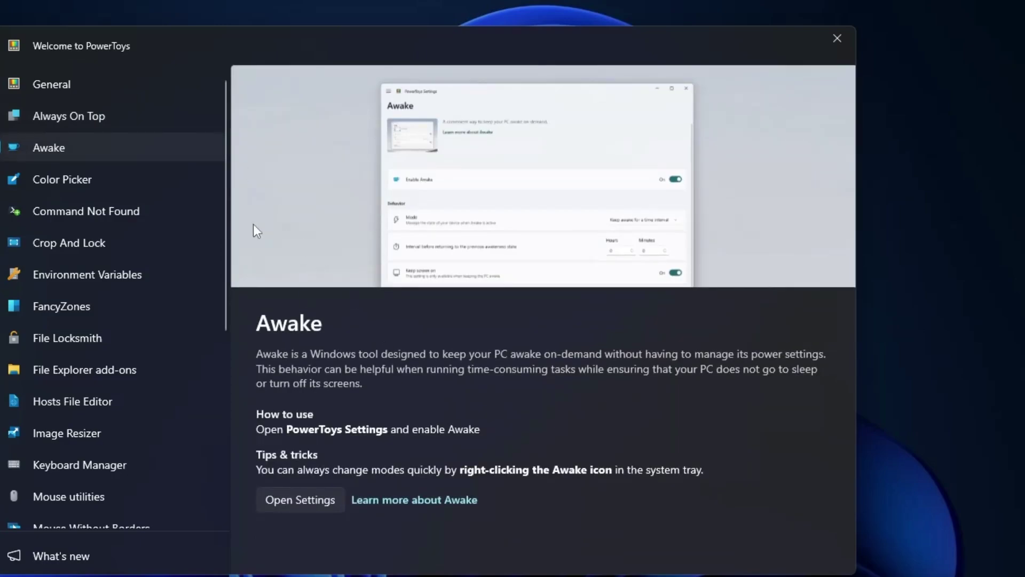
left_click(117, 189)
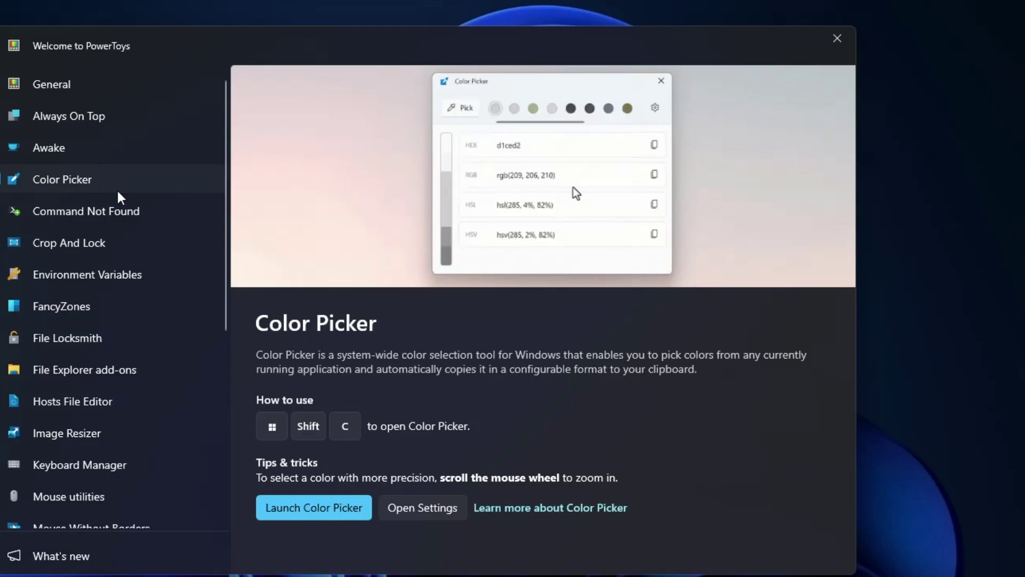
left_click(113, 210)
- Go through Crop And Lock, Environment Variables and FancyZones, then read the File Locksmith page
left_click(102, 240)
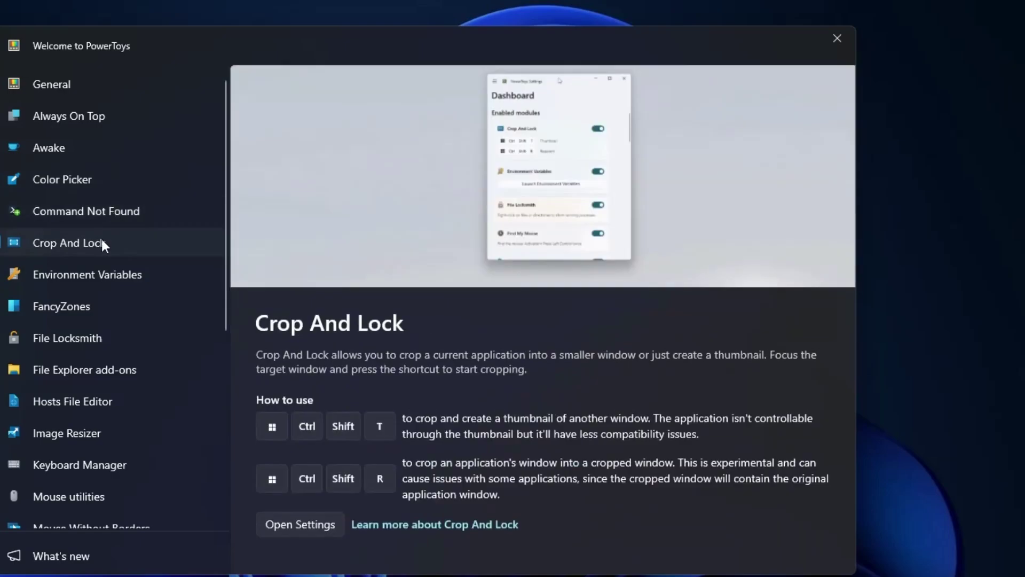
left_click(114, 280)
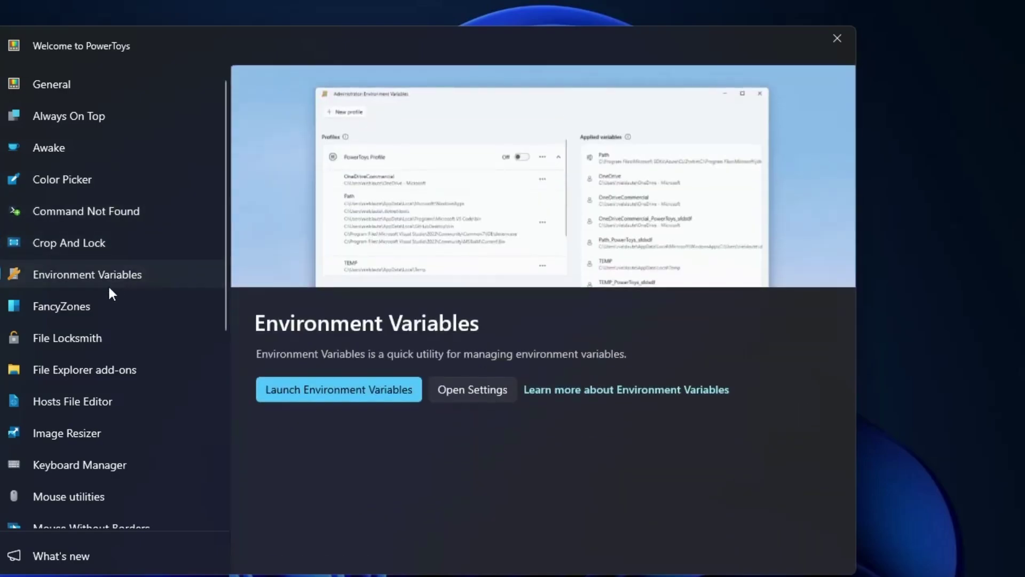
left_click(87, 309)
left_click(118, 336)
scroll(119, 337, "down", 3)
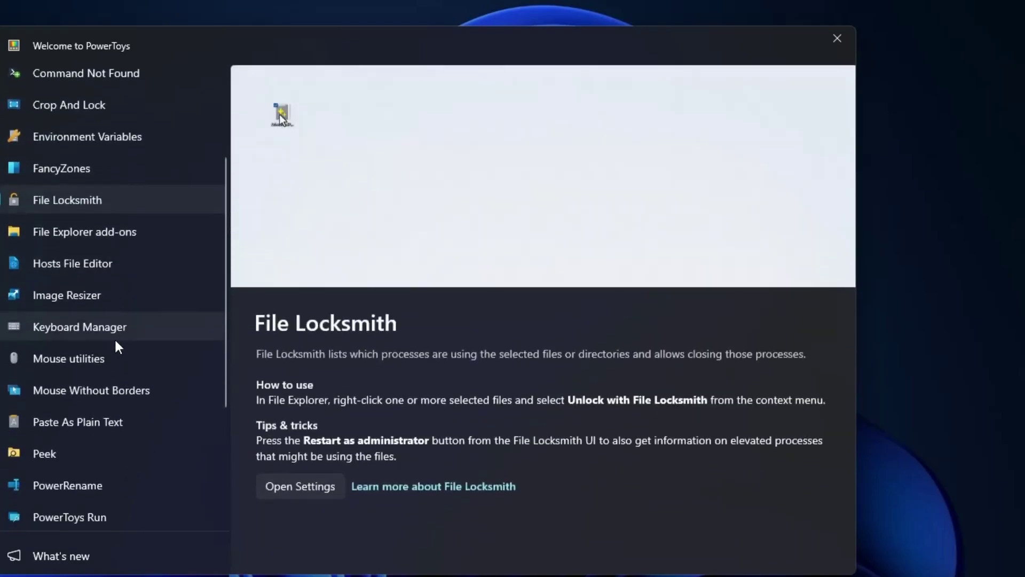
scroll(70, 422, "down", 2)
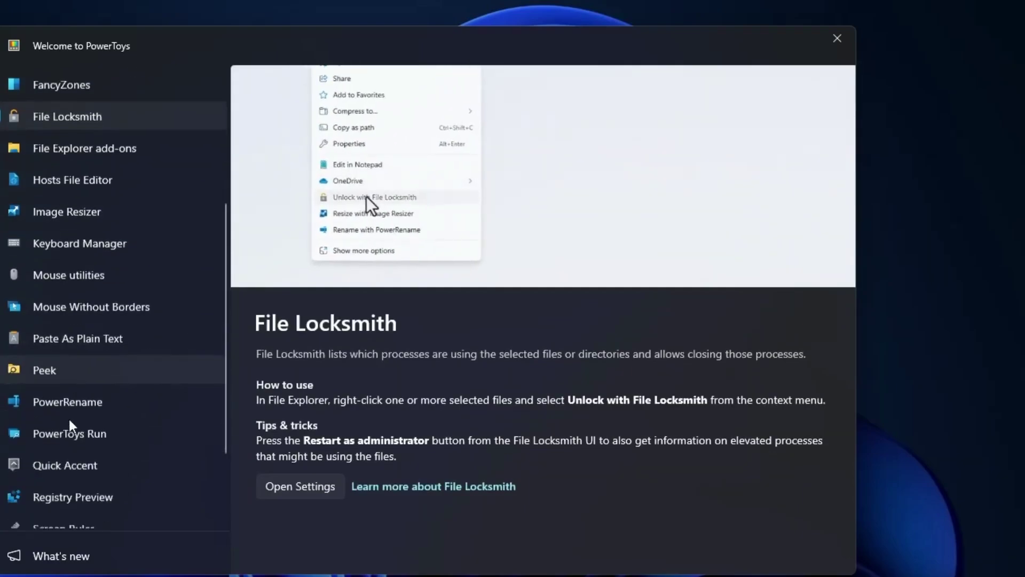
scroll(69, 425, "down", 2)
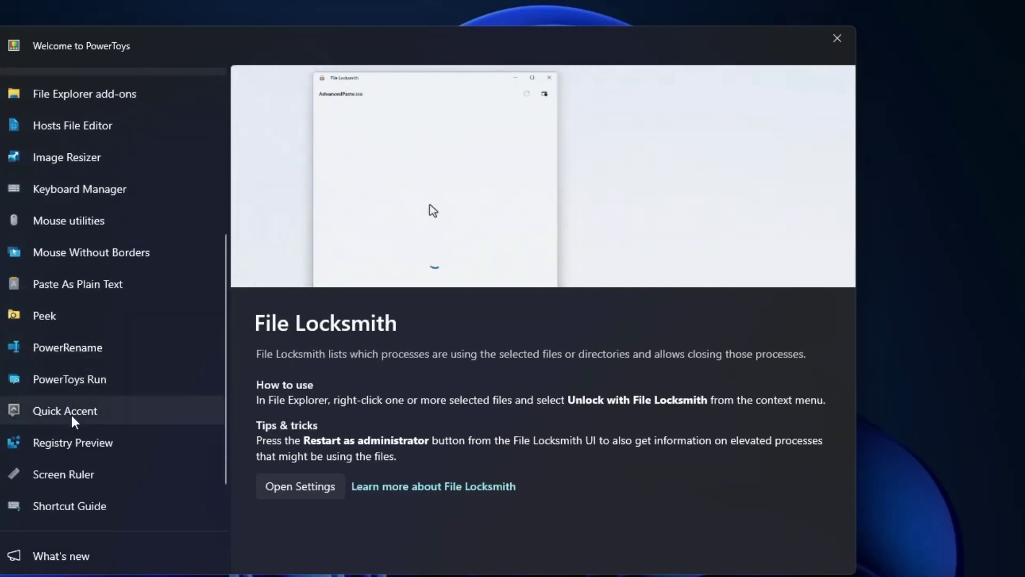
scroll(96, 443, "down", 2)
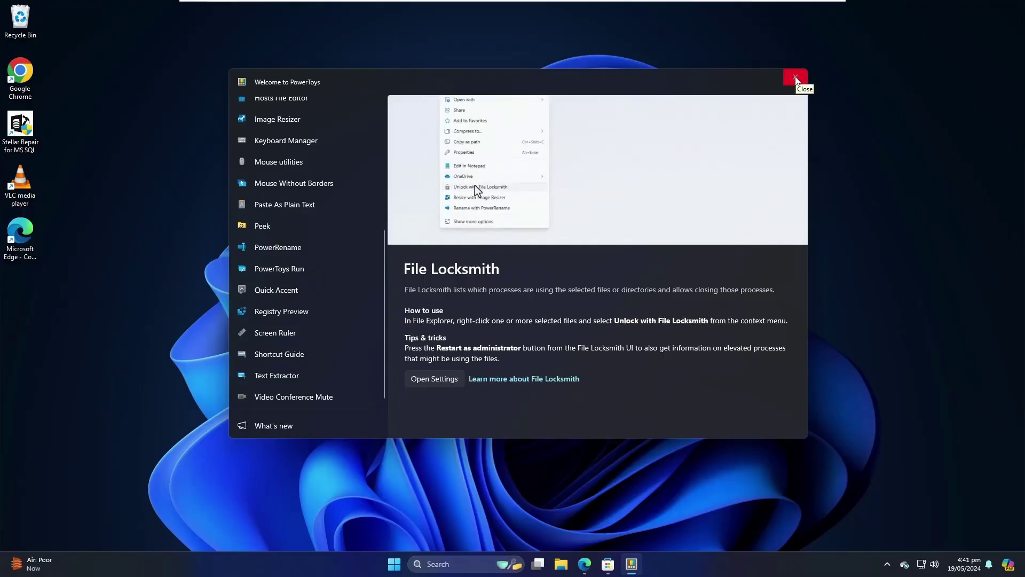
- Close PowerToys and search Edge for 'rebo uninstaller'
left_click(795, 78)
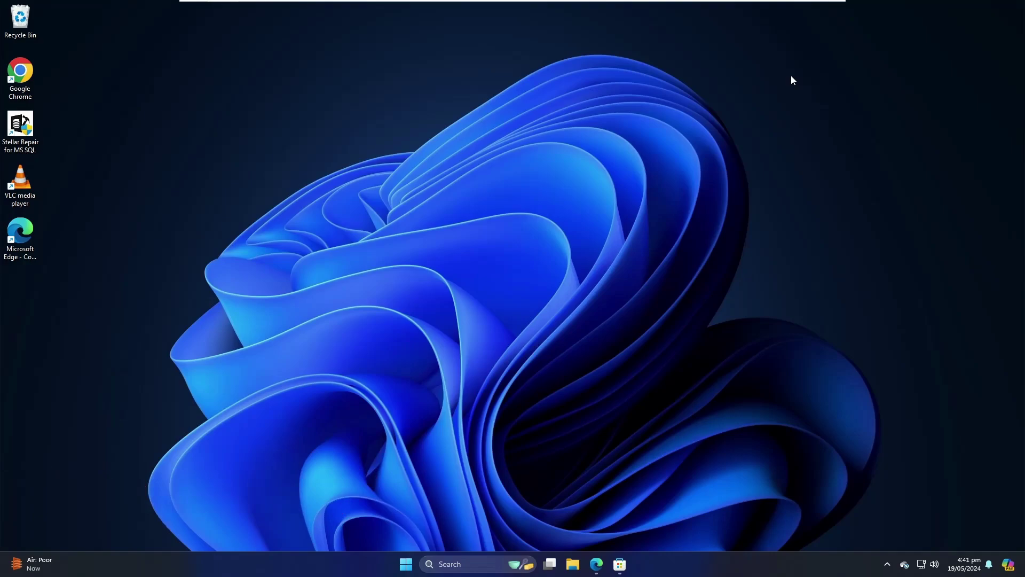
left_click(597, 563)
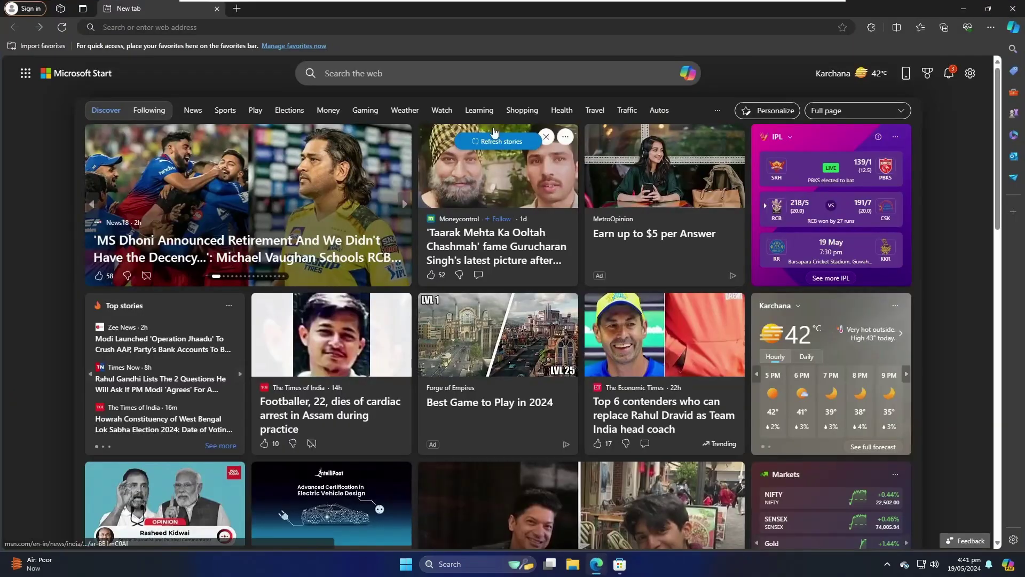
type("rebo u")
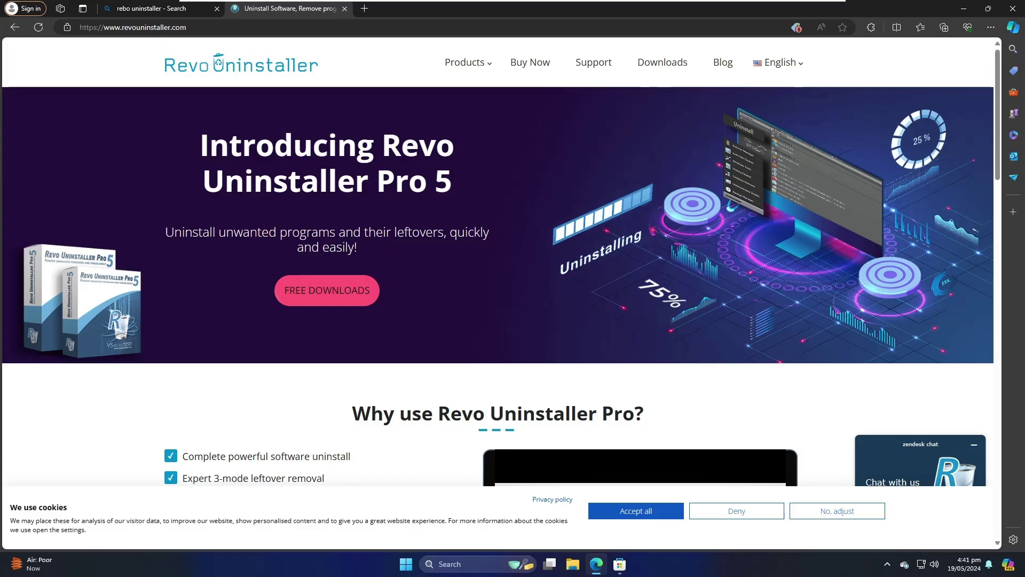
- Download the free Revo Uninstaller version and run revosetup.exe
left_click(336, 292)
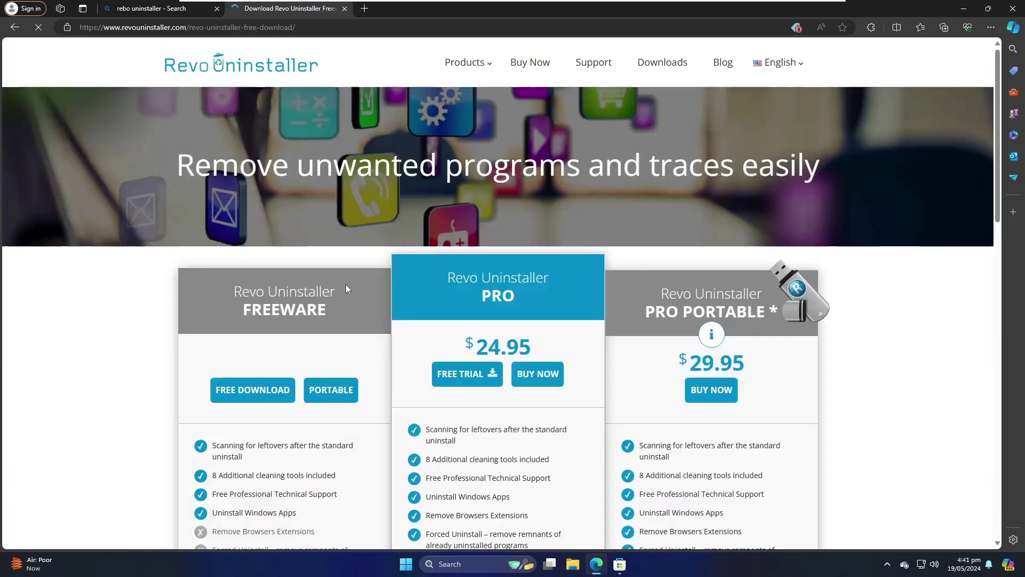
scroll(345, 284, "down", 4)
left_click(243, 155)
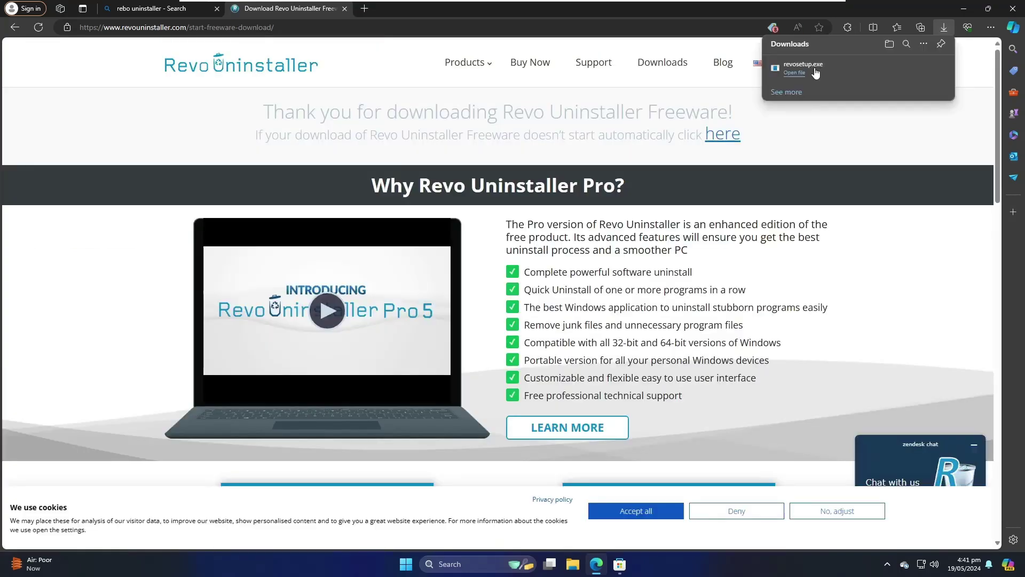
left_click(836, 69)
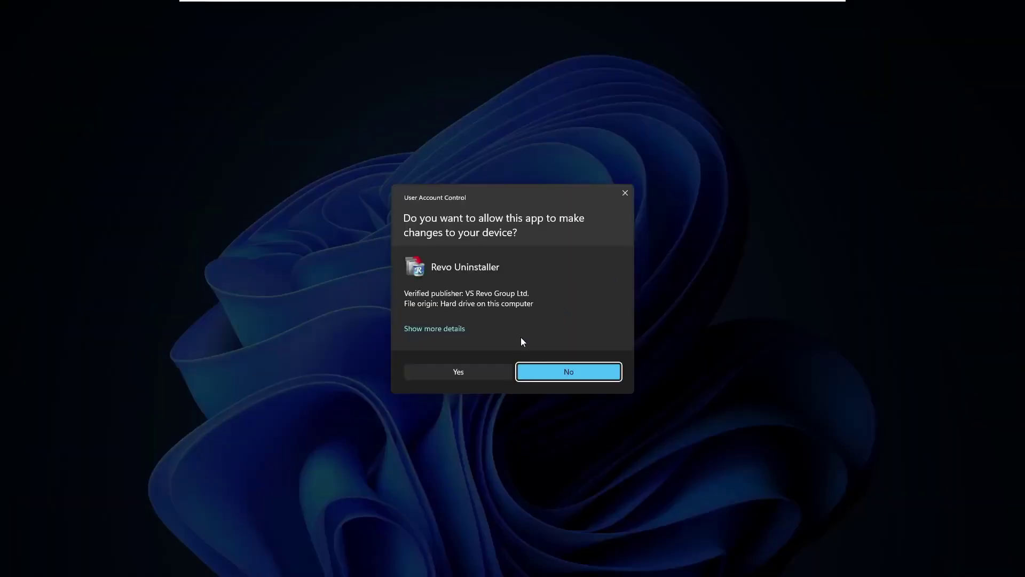
- Install Revo Uninstaller 2.4.5 in English with the default folder and a desktop shortcut, then launch it
left_click(486, 370)
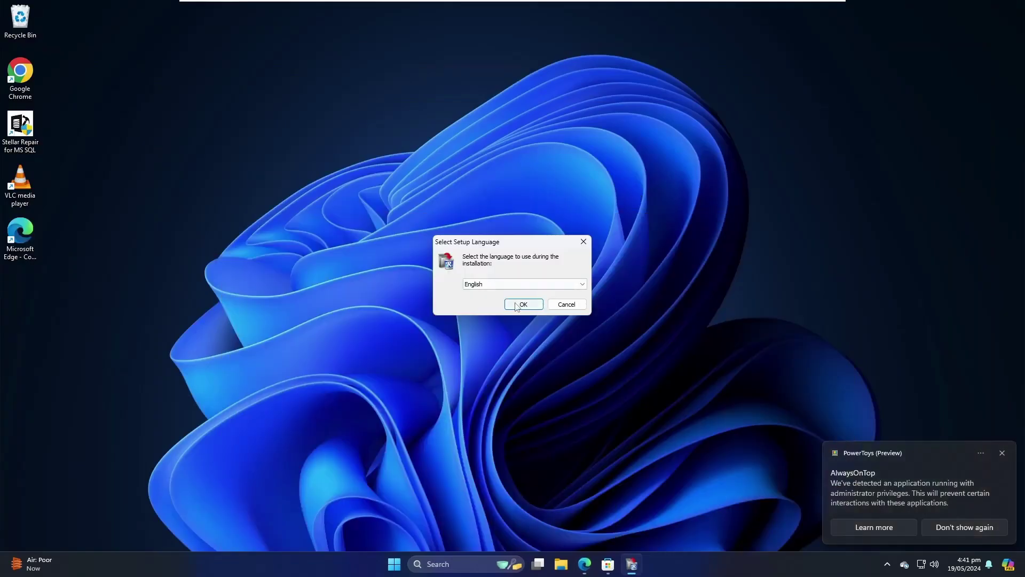
left_click(523, 304)
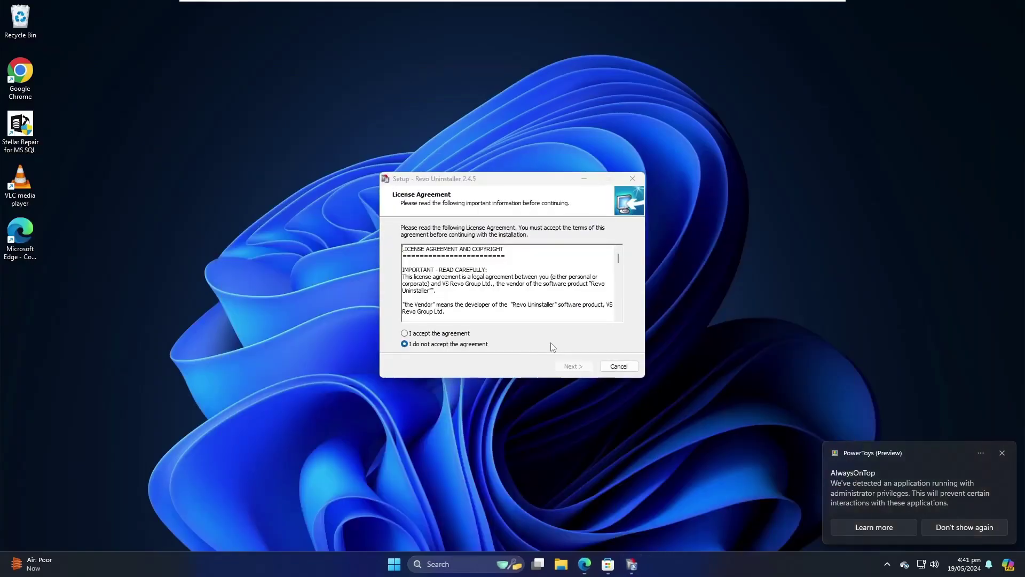
left_click(404, 333)
left_click(573, 367)
left_click(574, 367)
left_click(573, 367)
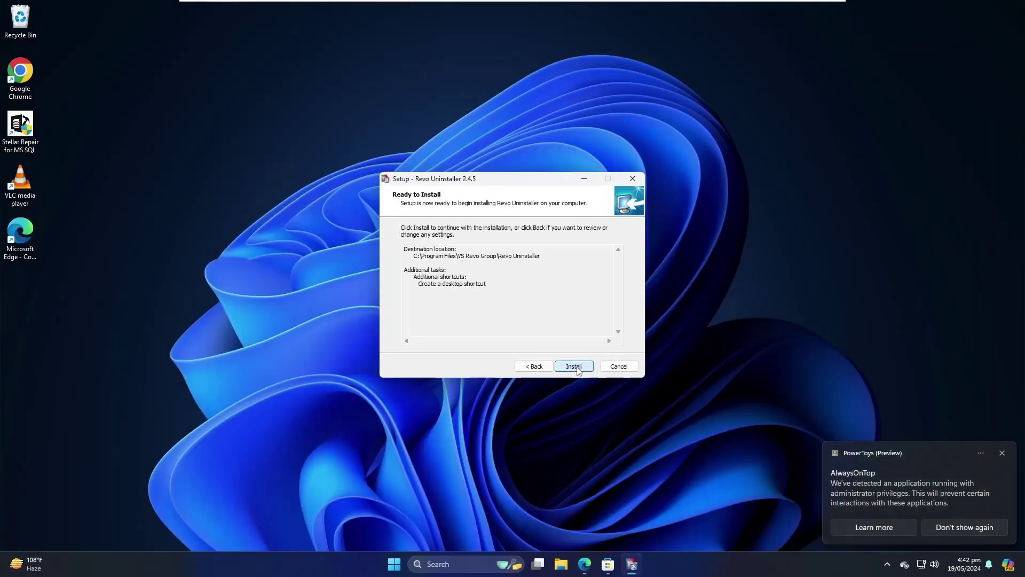
left_click(574, 368)
left_click(569, 366)
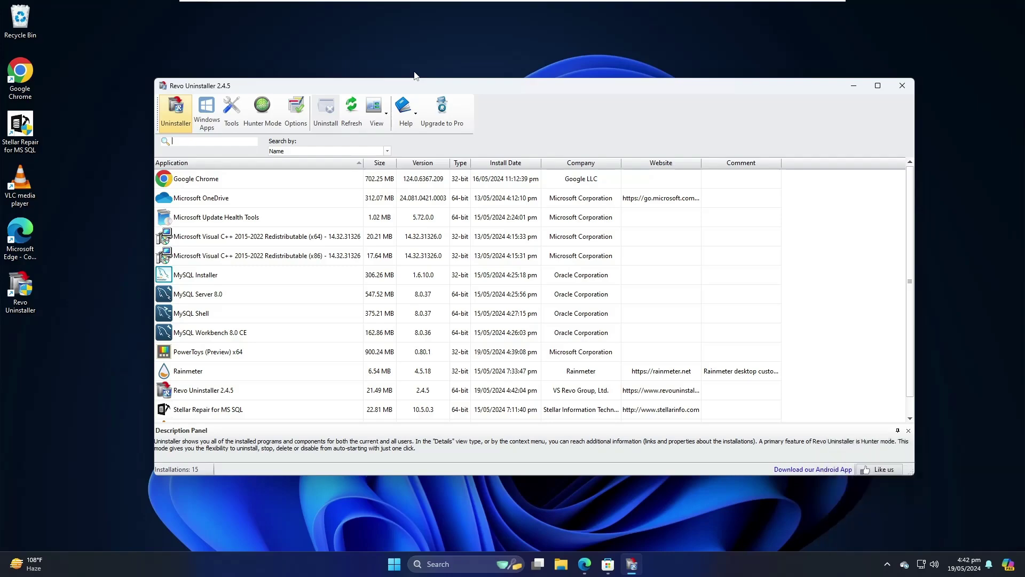
right_click(397, 562)
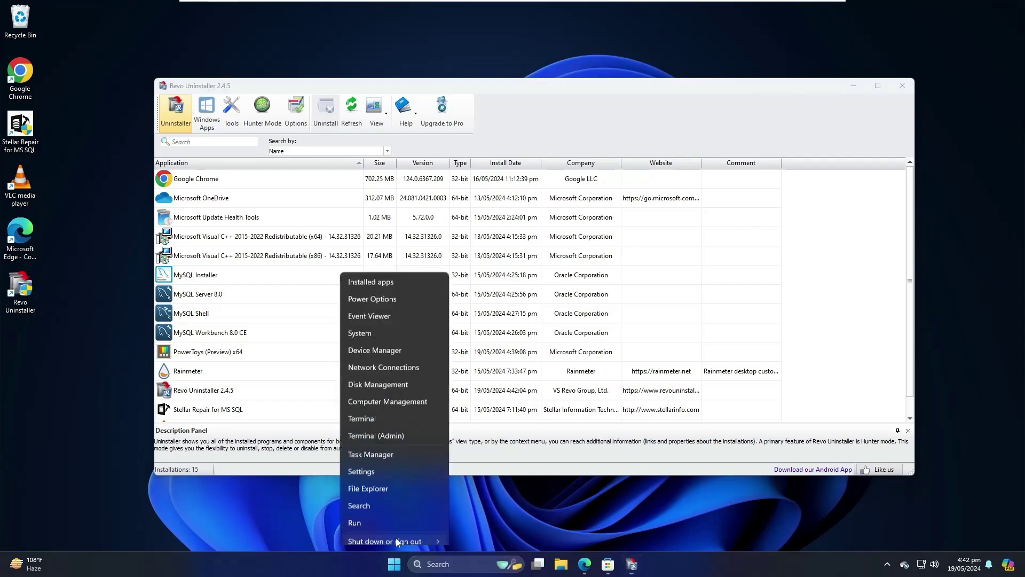
left_click(386, 451)
left_click(502, 143)
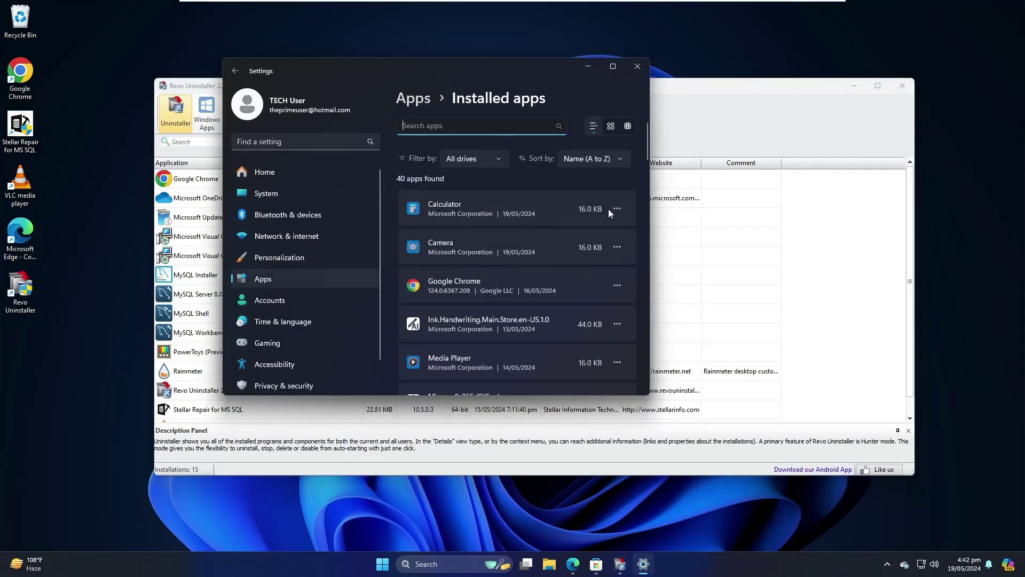
left_click(618, 285)
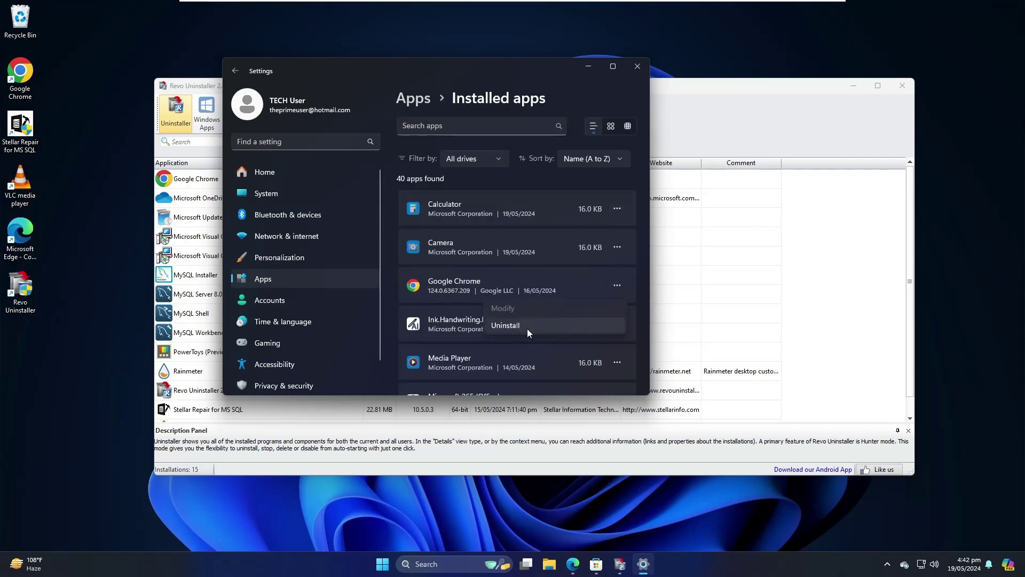
left_click(637, 290)
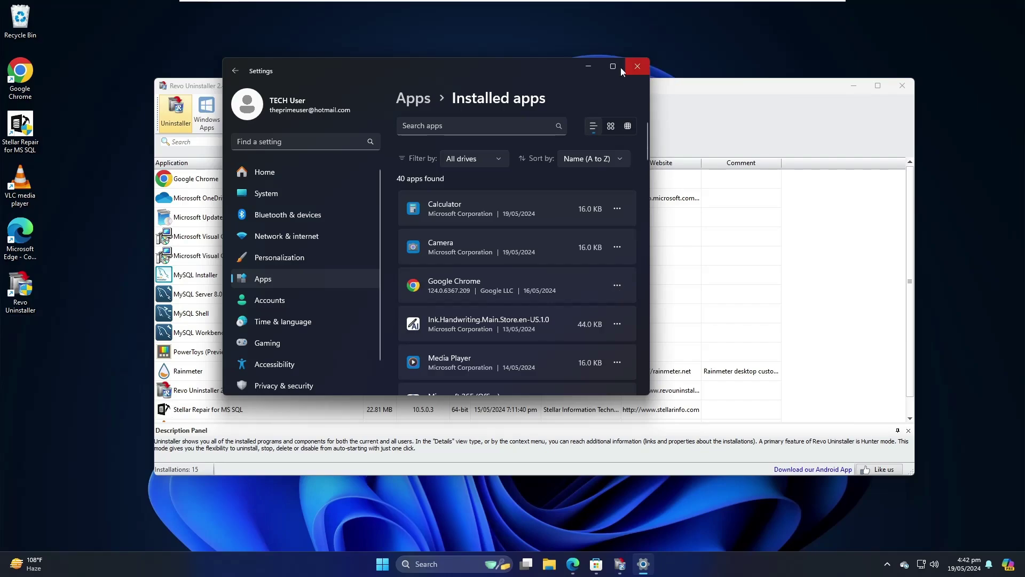
left_click(637, 67)
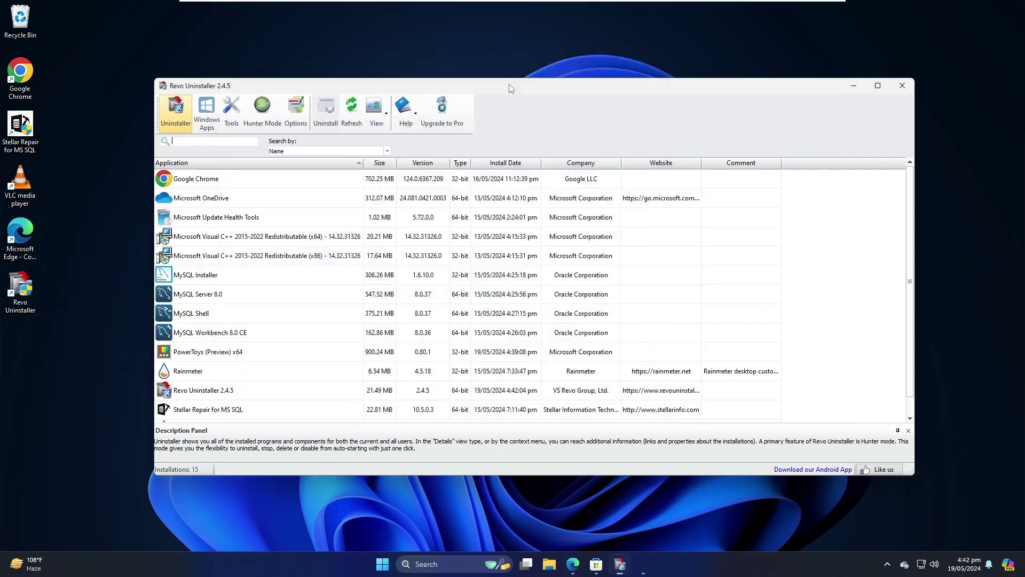
- Uninstall Stellar Repair for MS SQL without creating a system restore point
scroll(239, 403, "down", 1)
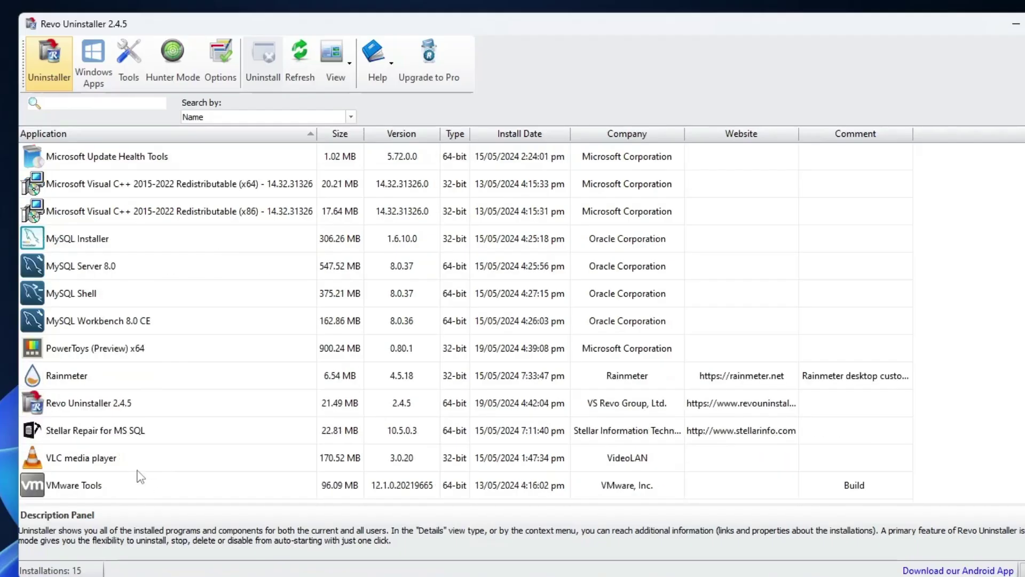
left_click(124, 431)
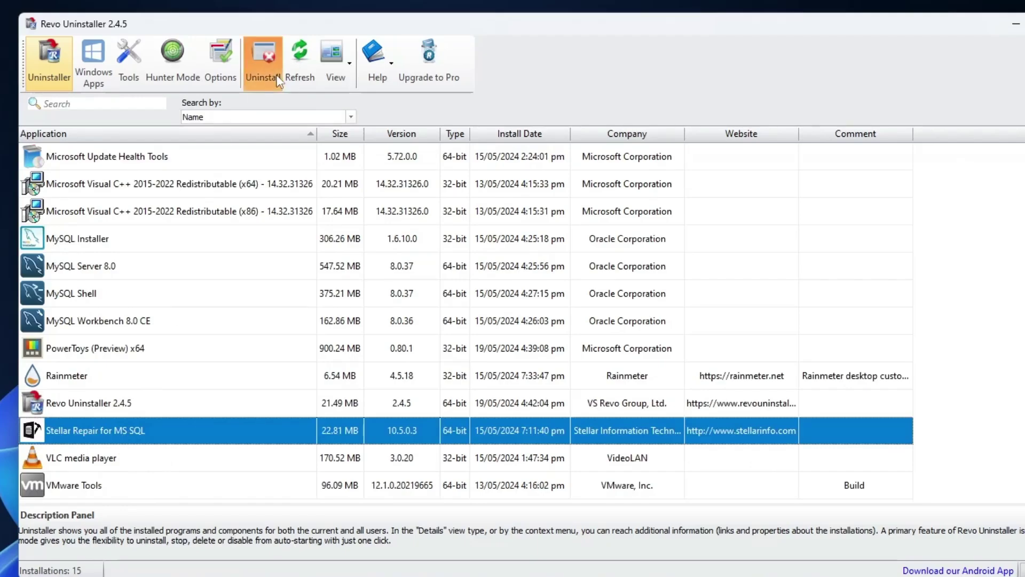
left_click(263, 58)
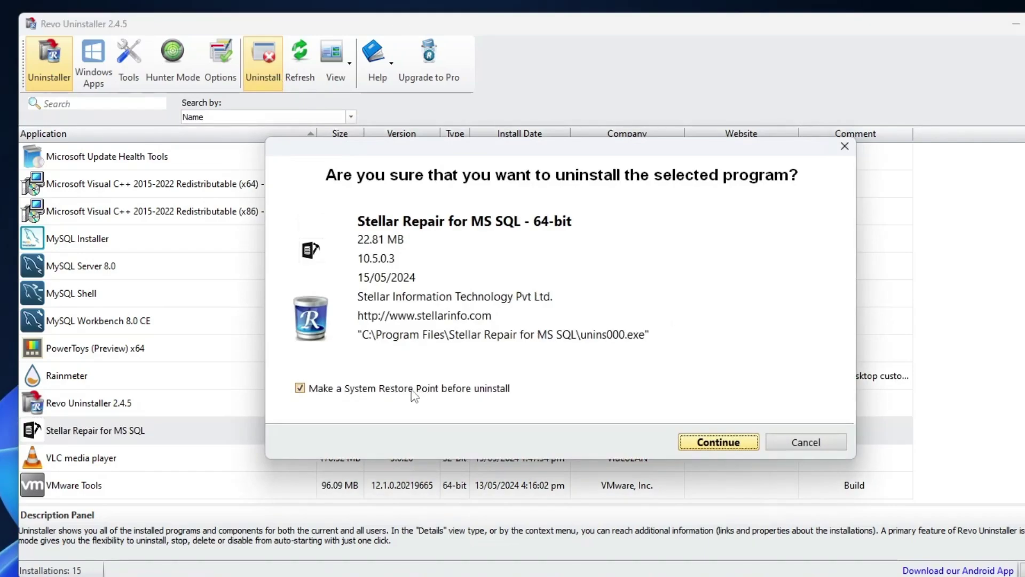
left_click(364, 390)
left_click(700, 441)
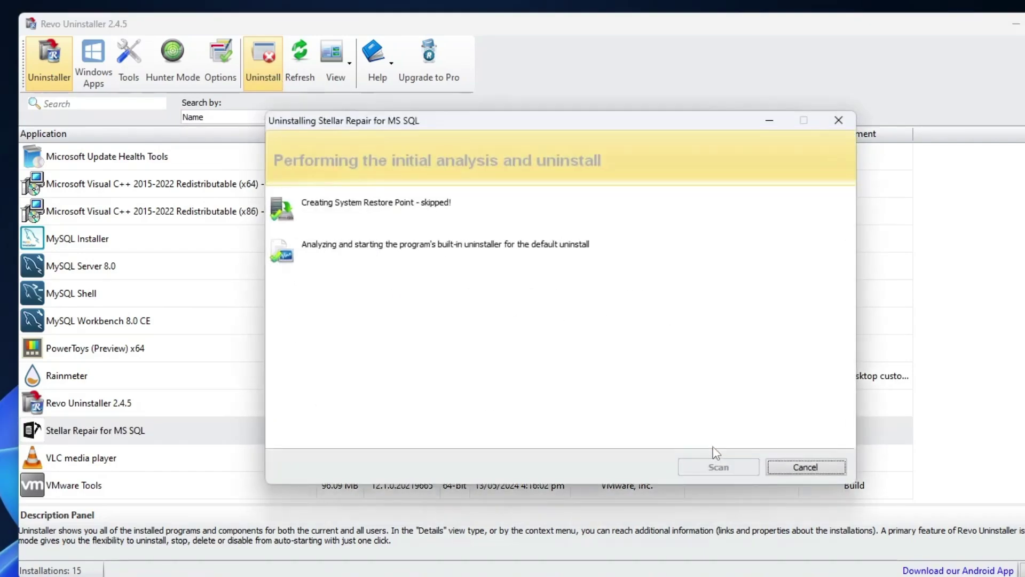
left_click(517, 390)
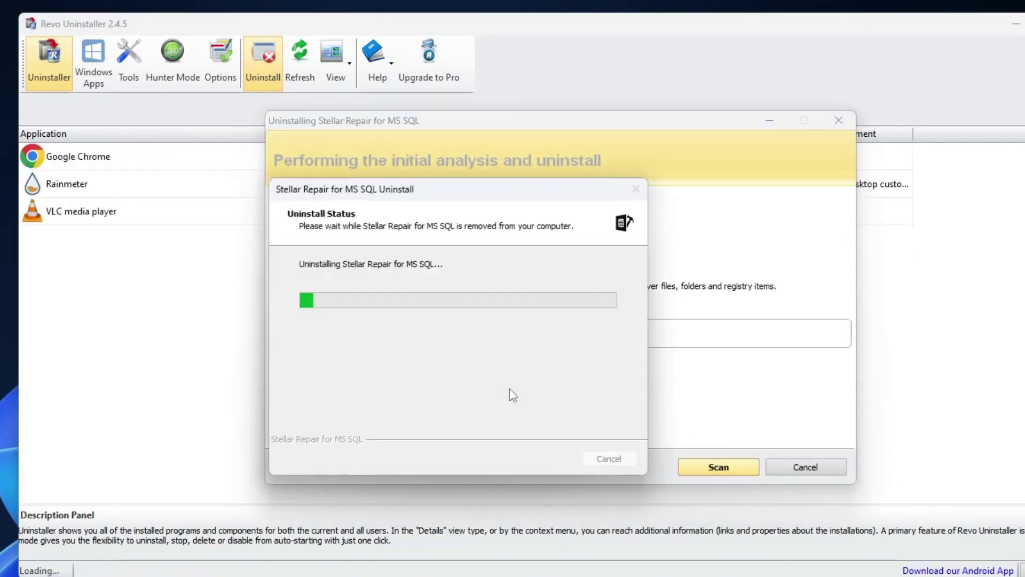
left_click(579, 392)
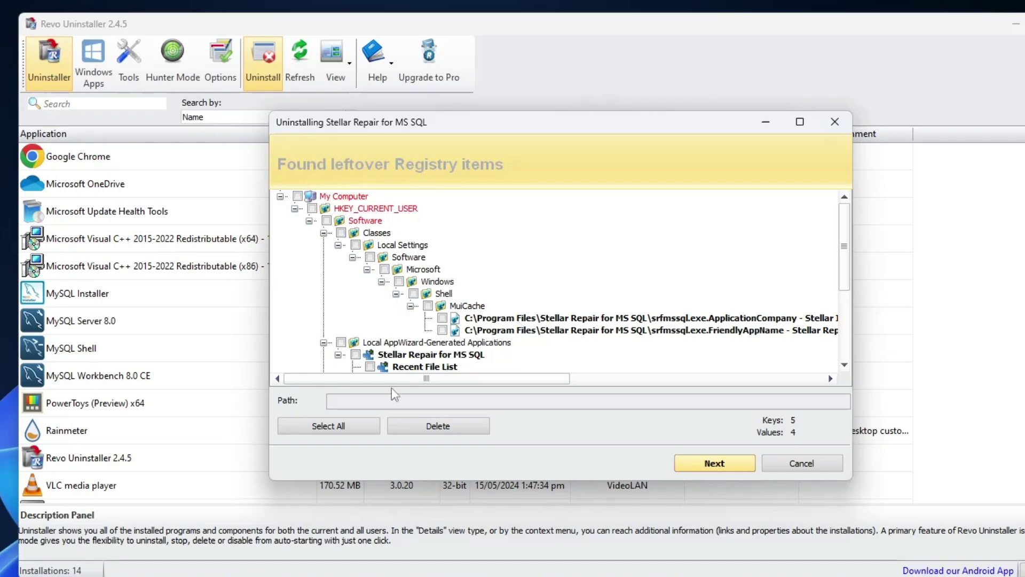
- Delete all leftover registry items and the three leftover Prefetch files
left_click(354, 427)
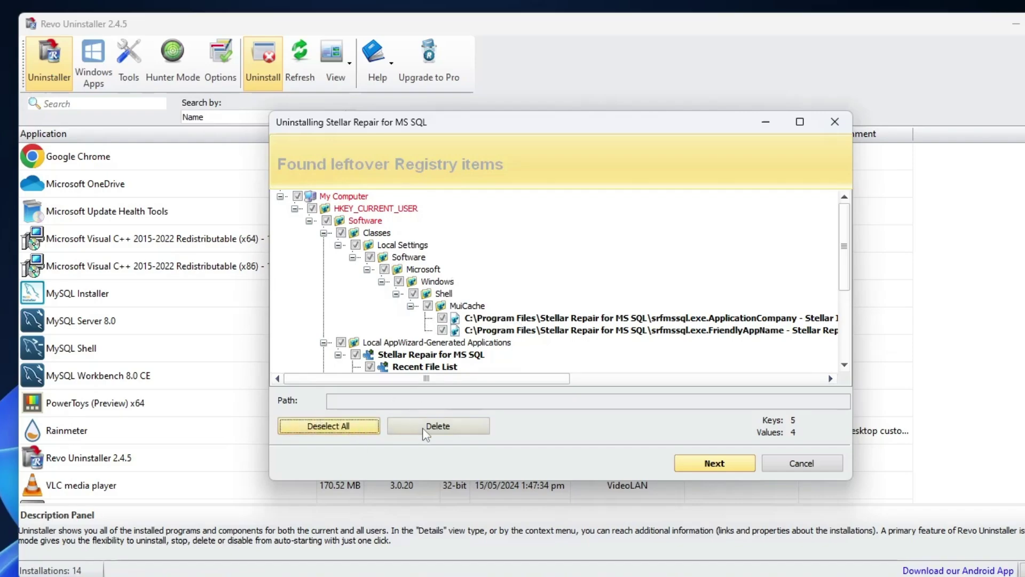
left_click(445, 425)
left_click(602, 337)
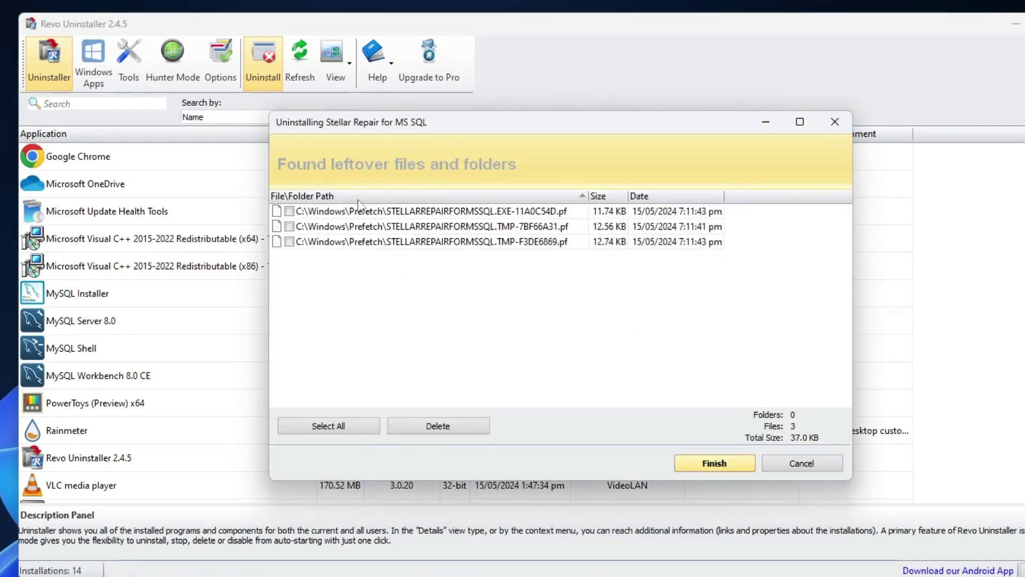
left_click(340, 428)
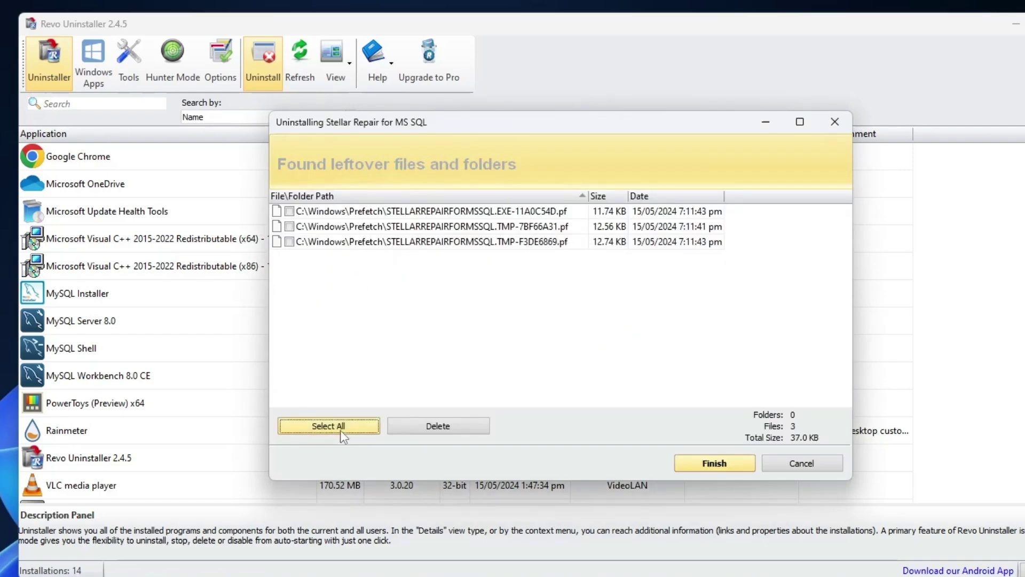
left_click(436, 427)
left_click(602, 338)
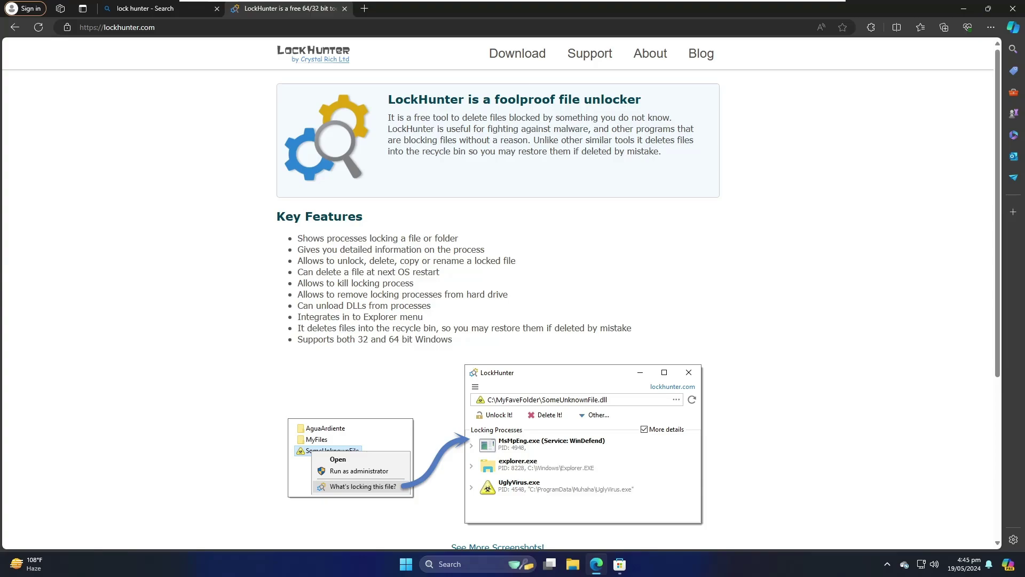
- Start the LockHunter download and launch the USB Safely Remove installer from Downloads
left_click(486, 147)
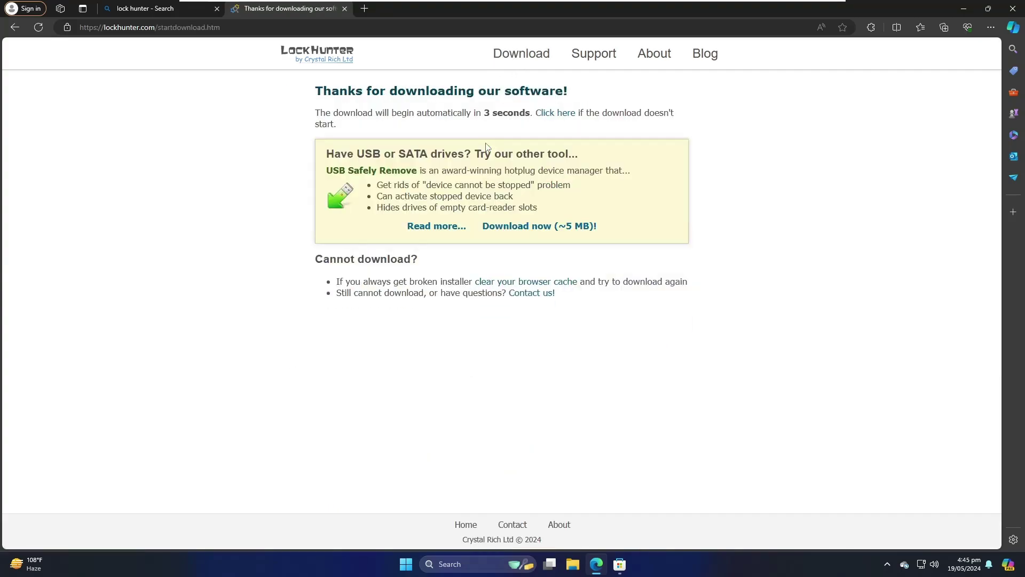
left_click(543, 230)
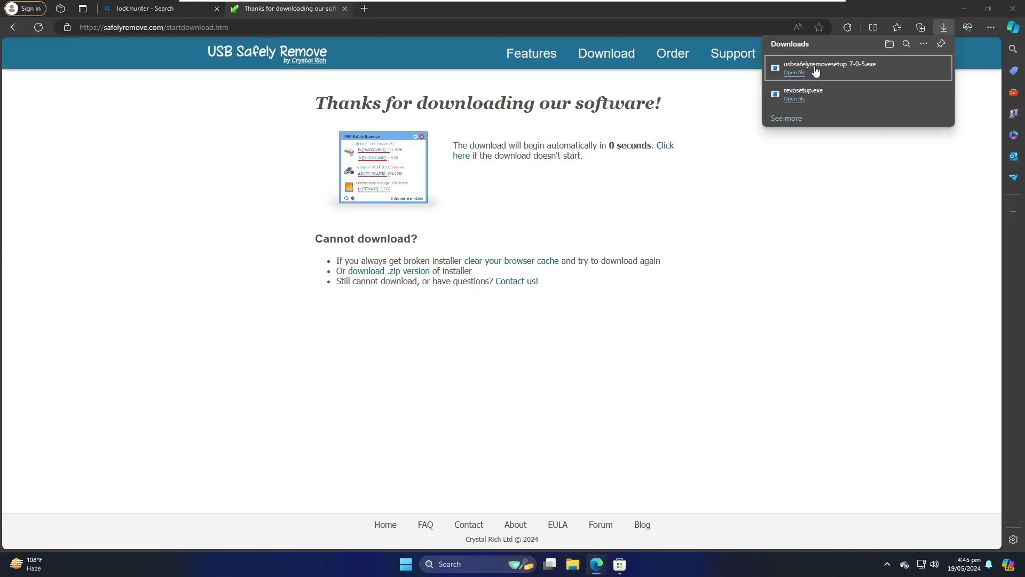
left_click(815, 71)
- Install USB Safely Remove with the default language, destination, Start Menu folder and shortcuts
left_click(483, 374)
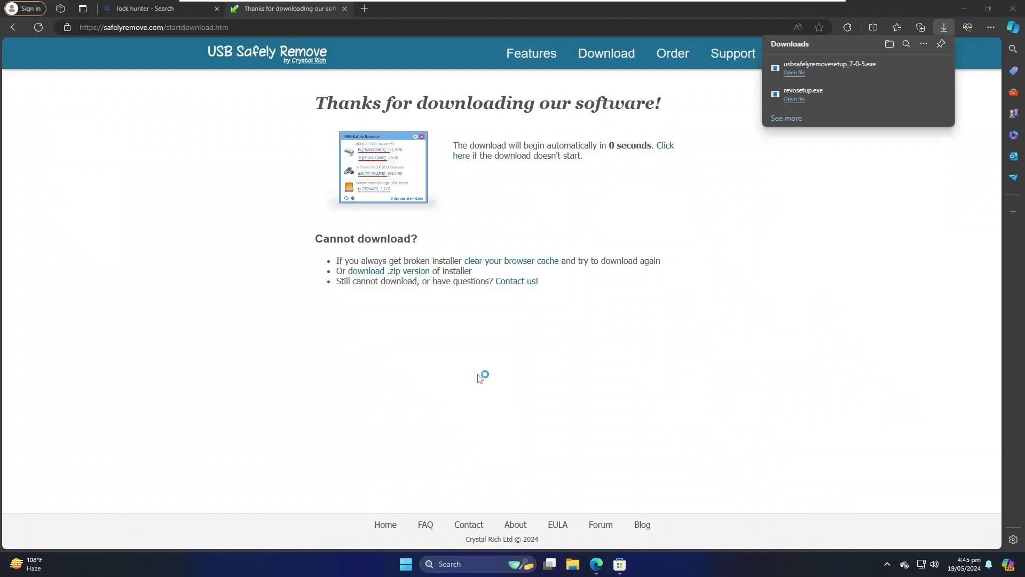
left_click(524, 306)
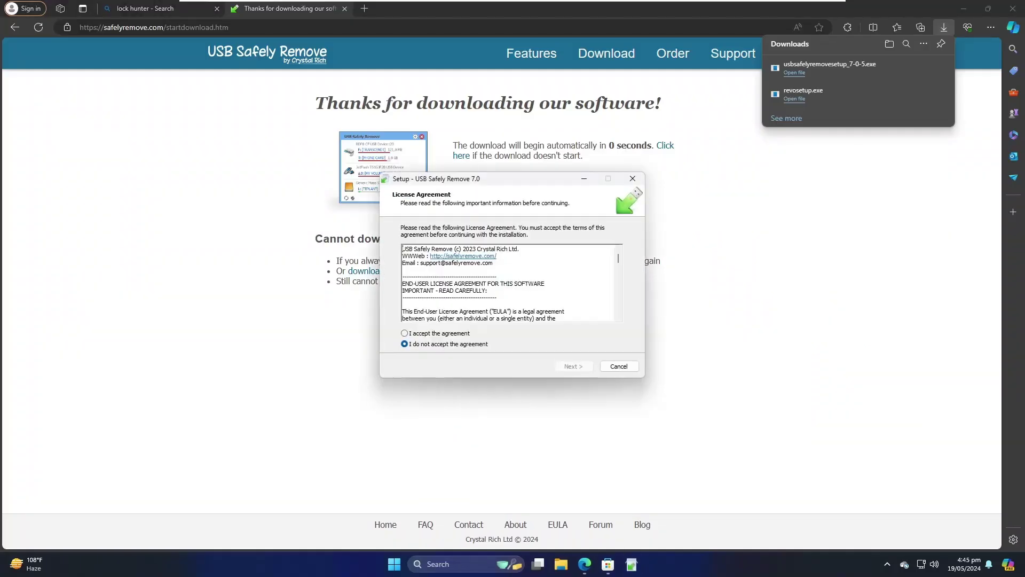
left_click(458, 336)
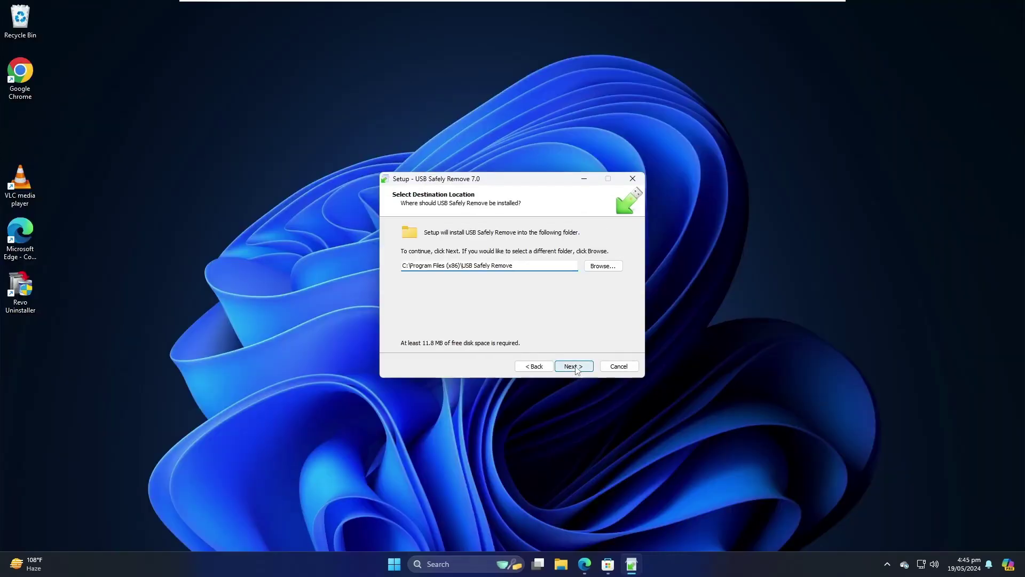
left_click(573, 367)
left_click(573, 366)
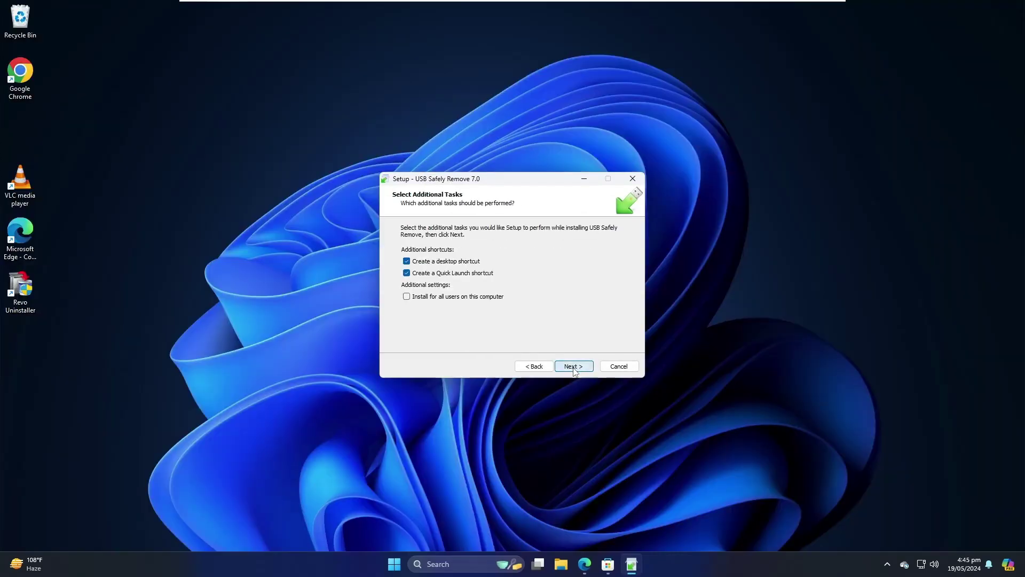
left_click(574, 367)
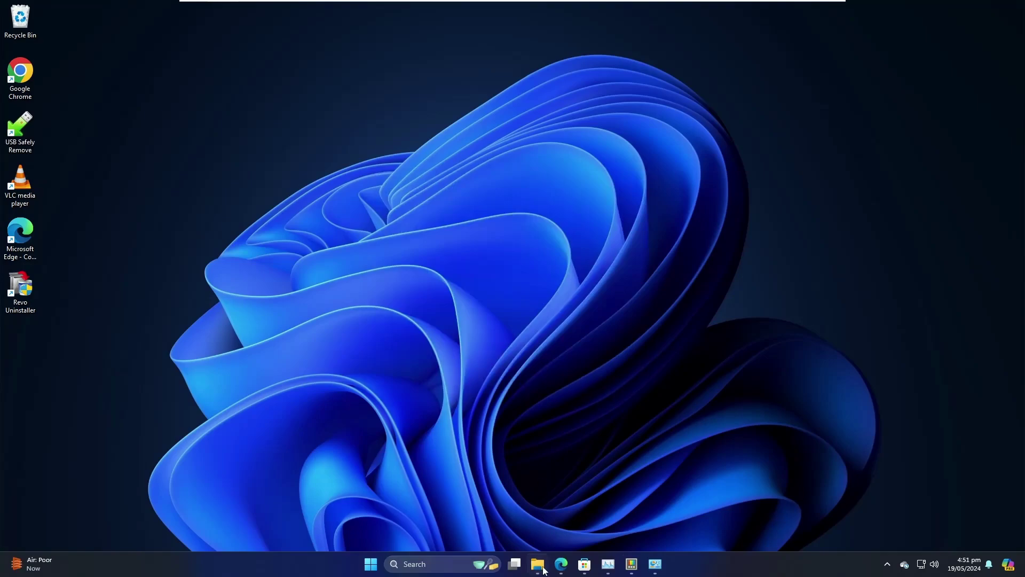
- Open File Explorer on the Downloads folder
left_click(538, 564)
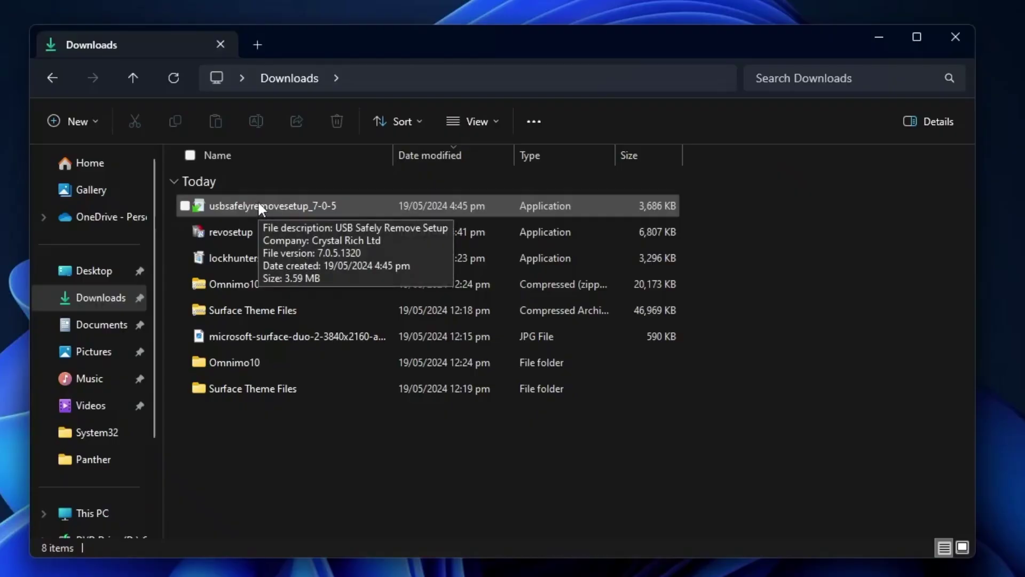
- Use LockHunter's 'What's locking this file?' to check usbsafelyremovesetup_7-0-5.exe
right_click(258, 203)
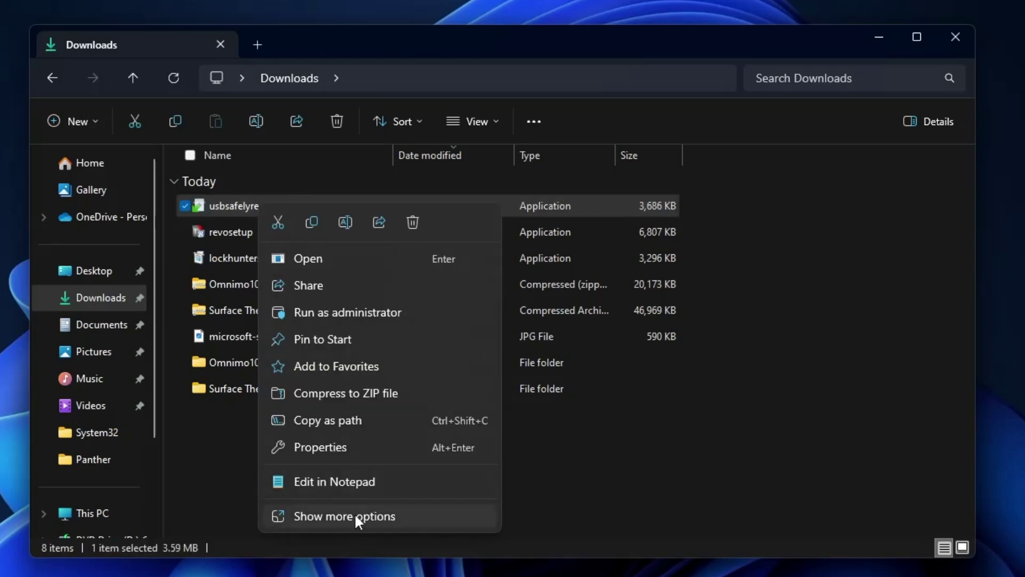
left_click(347, 514)
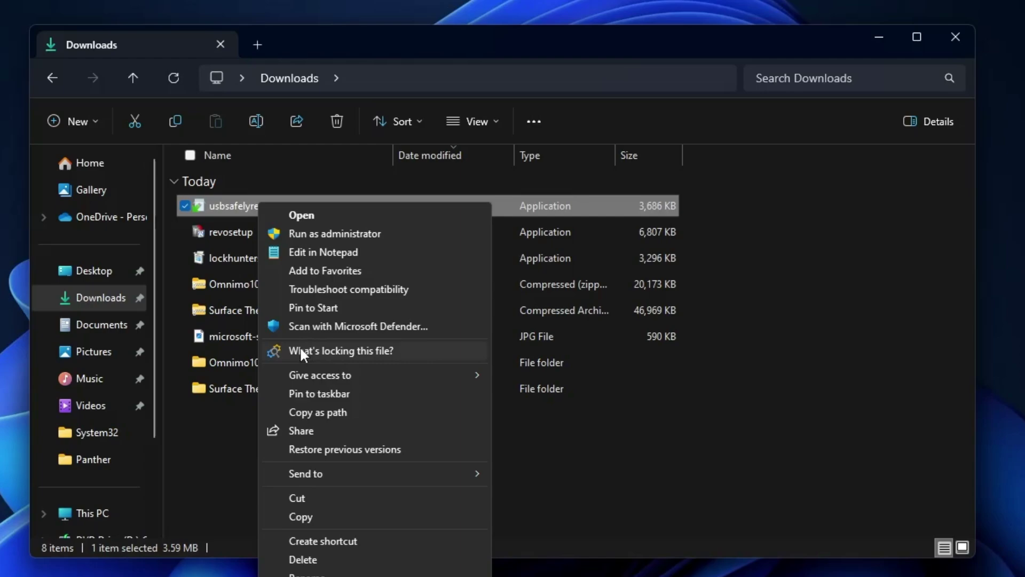
left_click(375, 351)
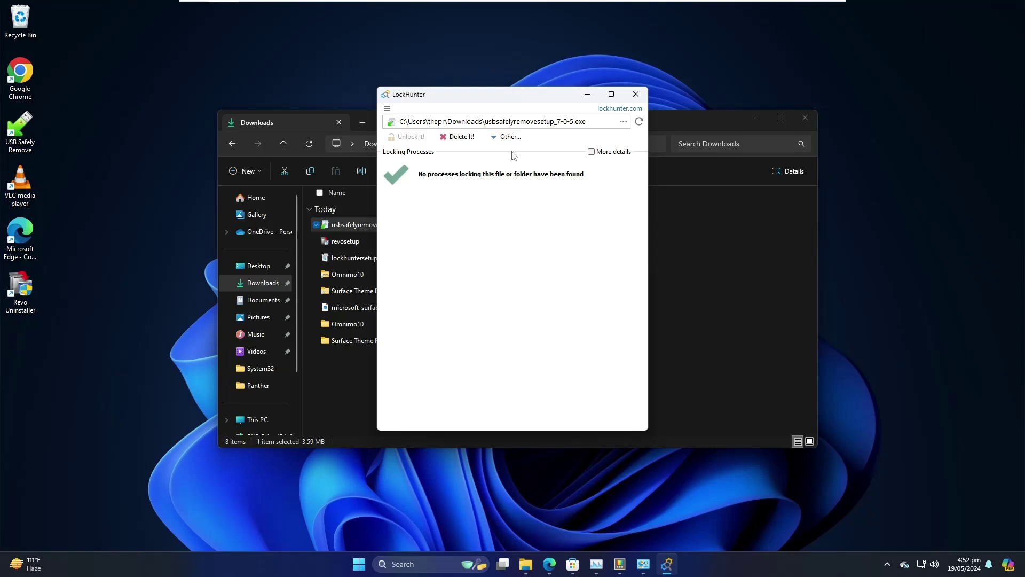
- Close LockHunter and File Explorer and return to the O&O ShutUp10++ page in Edge
left_click(635, 94)
left_click(806, 118)
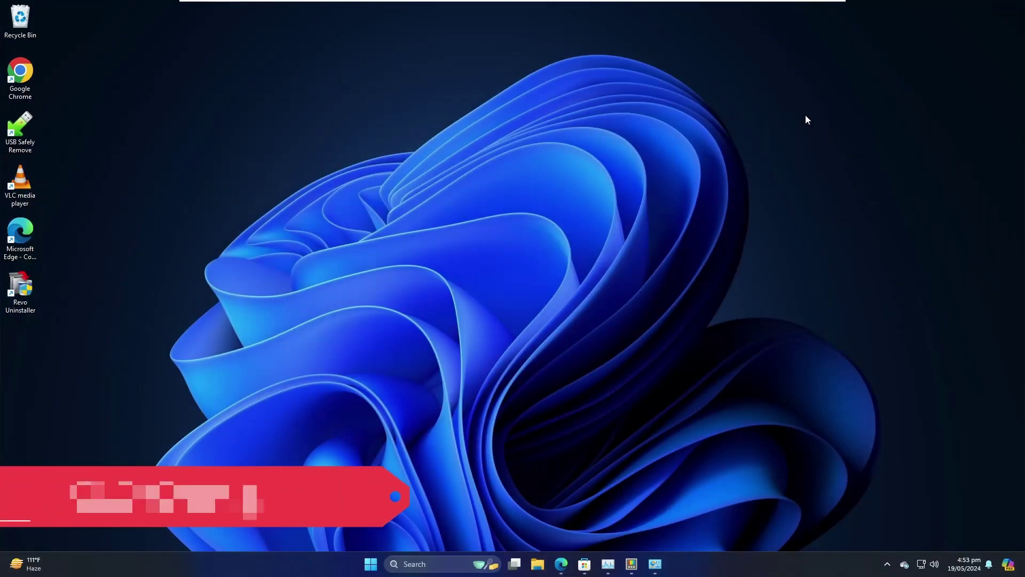
left_click(561, 564)
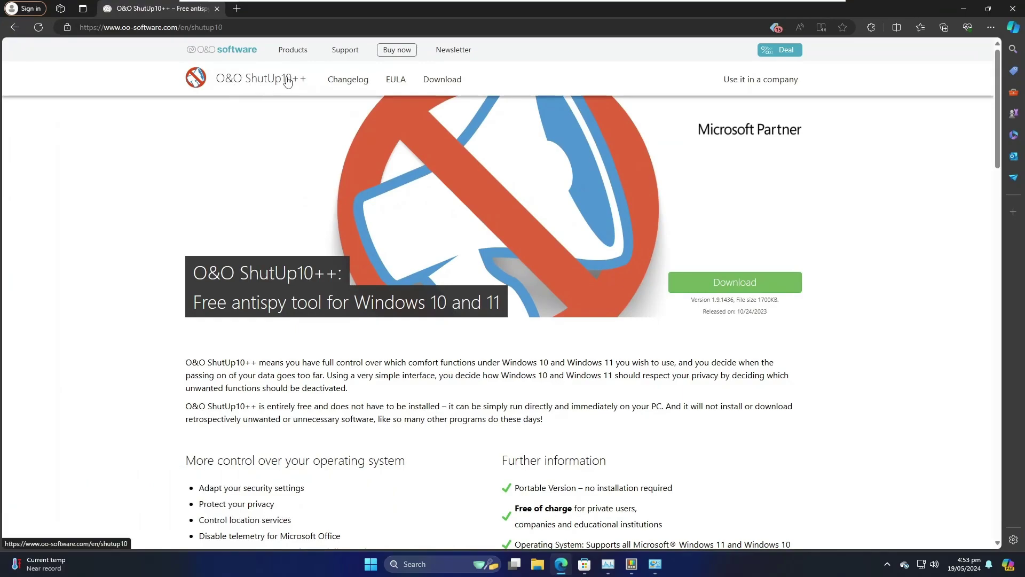
scroll(293, 116, "down", 1)
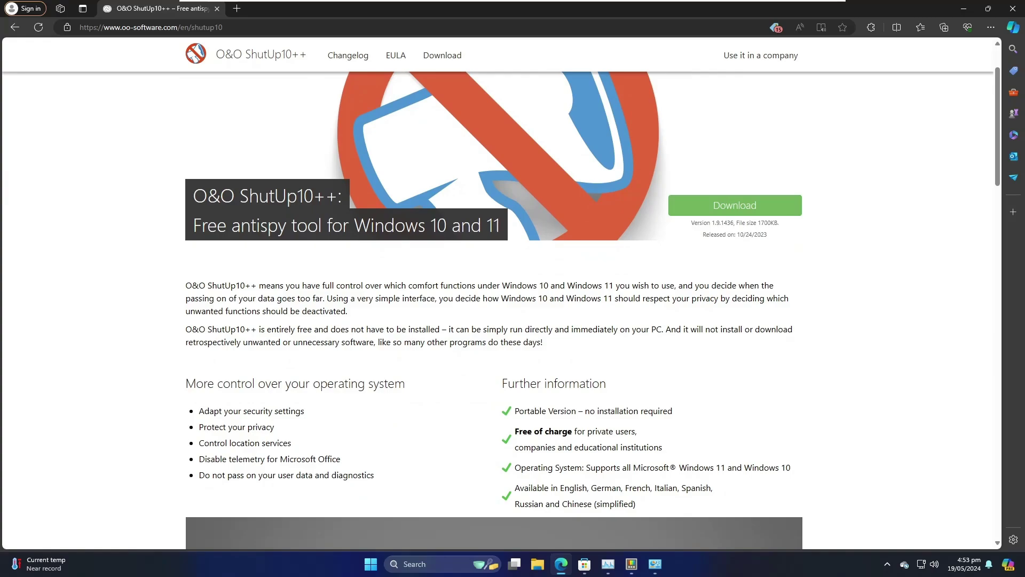
scroll(453, 243, "down", 2)
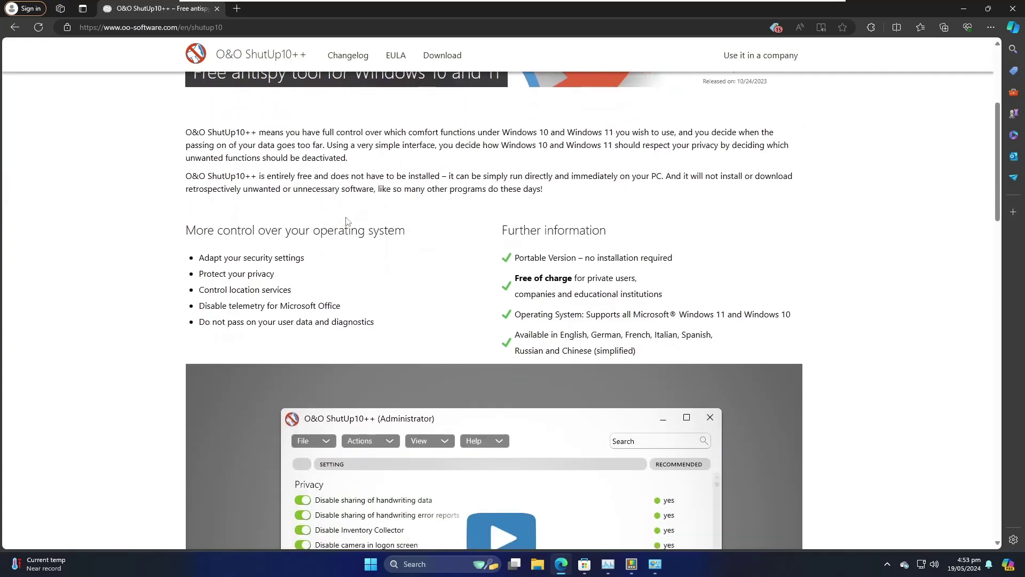
scroll(684, 207, "up", 5)
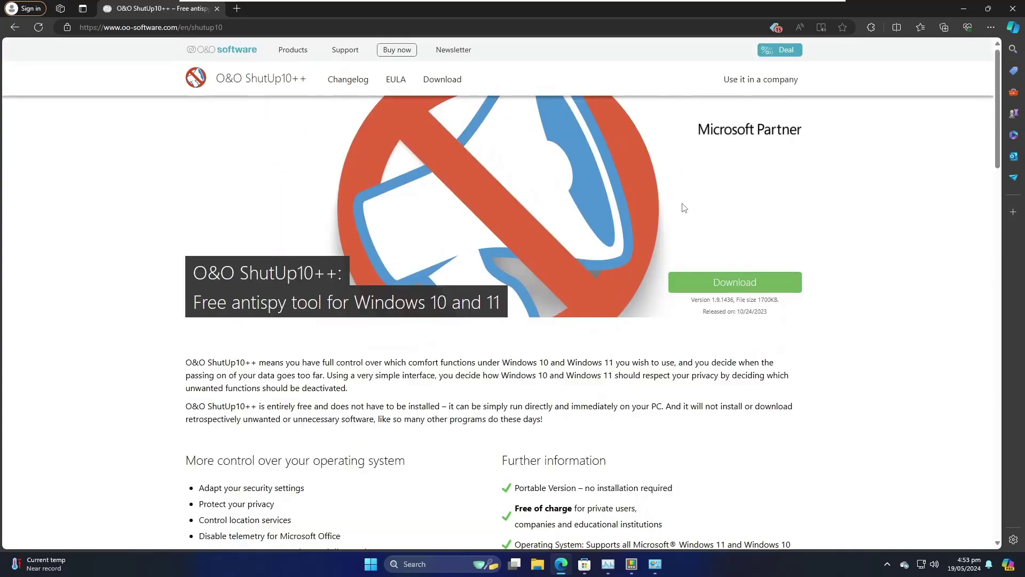
- Download OOSU10.exe and run O&O ShutUp10++ as administrator
left_click(734, 287)
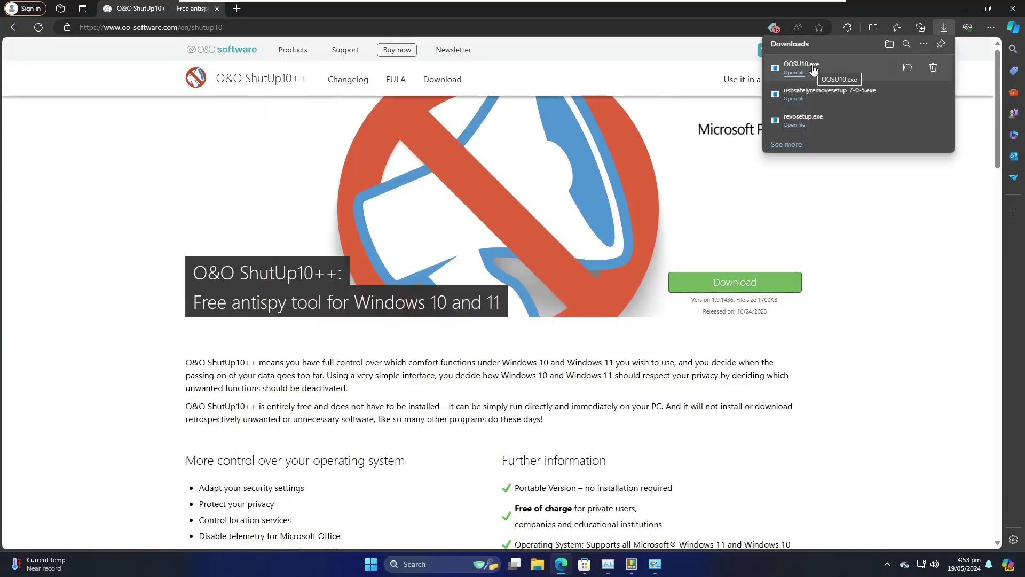
left_click(813, 70)
left_click(477, 371)
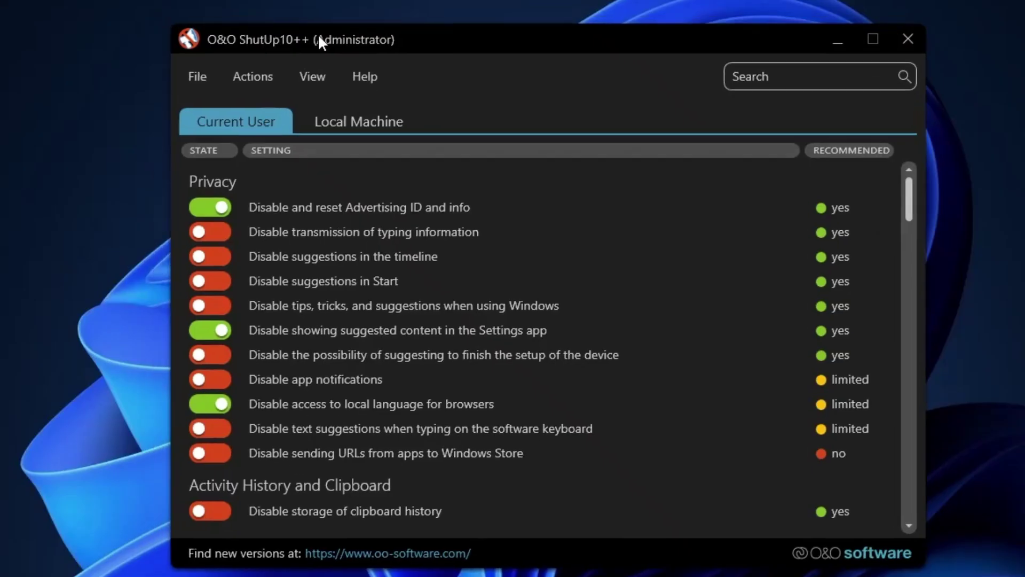
left_click_drag(318, 36, 352, 40)
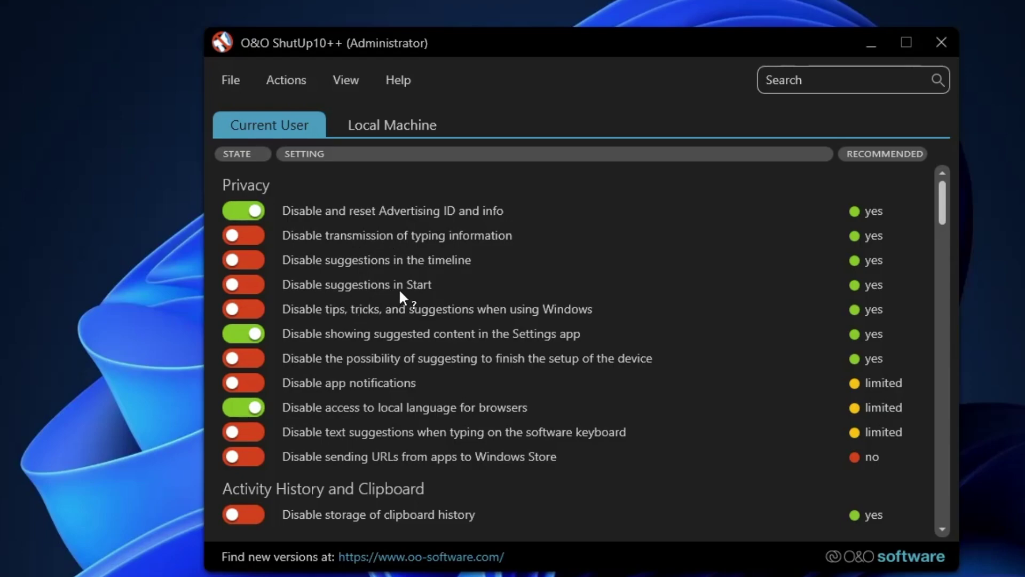
- Scroll the Current User list through Edge, Synchronization, Cortana, Copilot, Explorer, Lock Screen, Taskbar and Miscellaneous settings
scroll(380, 282, "down", 1)
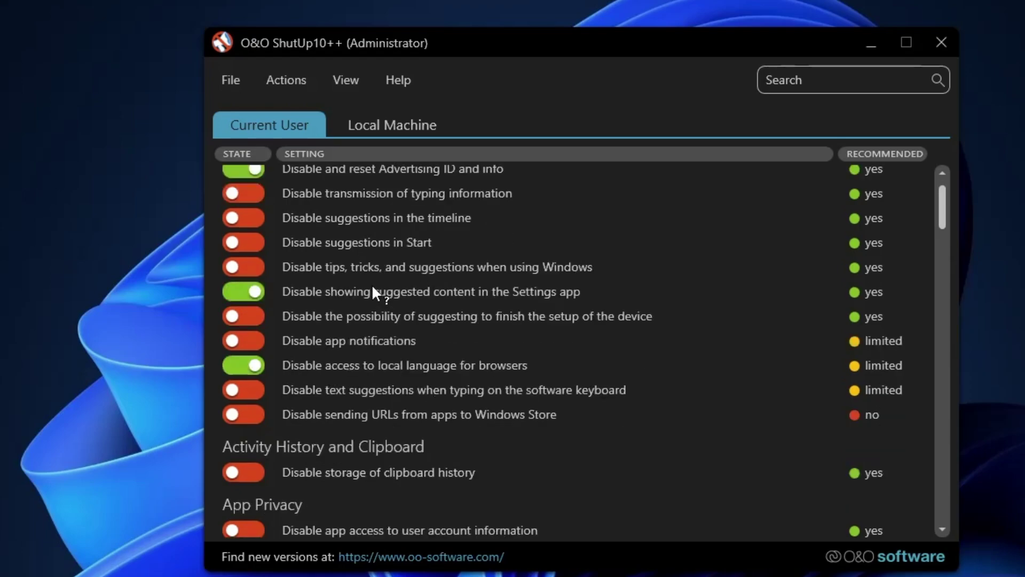
scroll(336, 336, "down", 1)
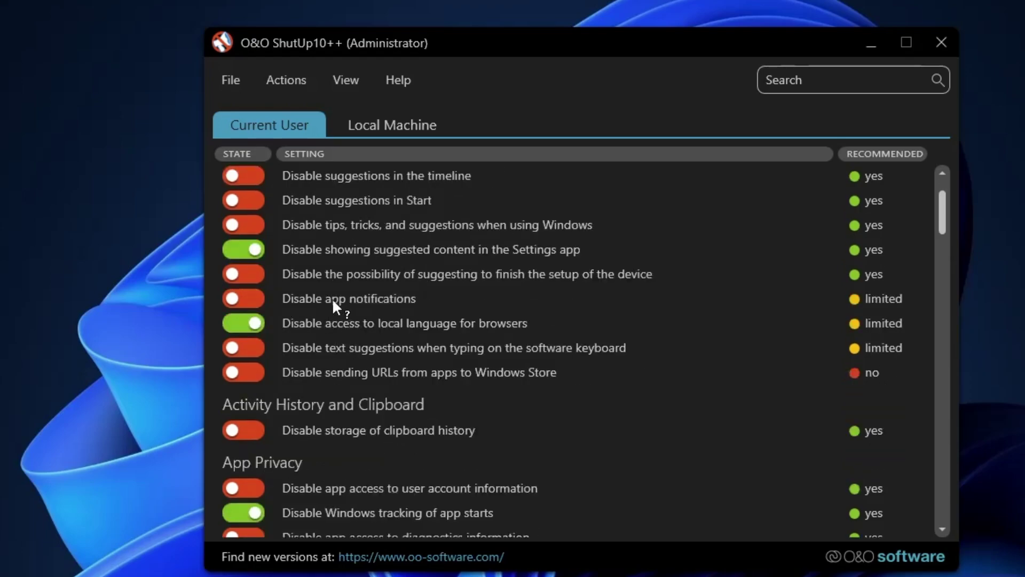
scroll(393, 297, "down", 1)
scroll(305, 342, "down", 1)
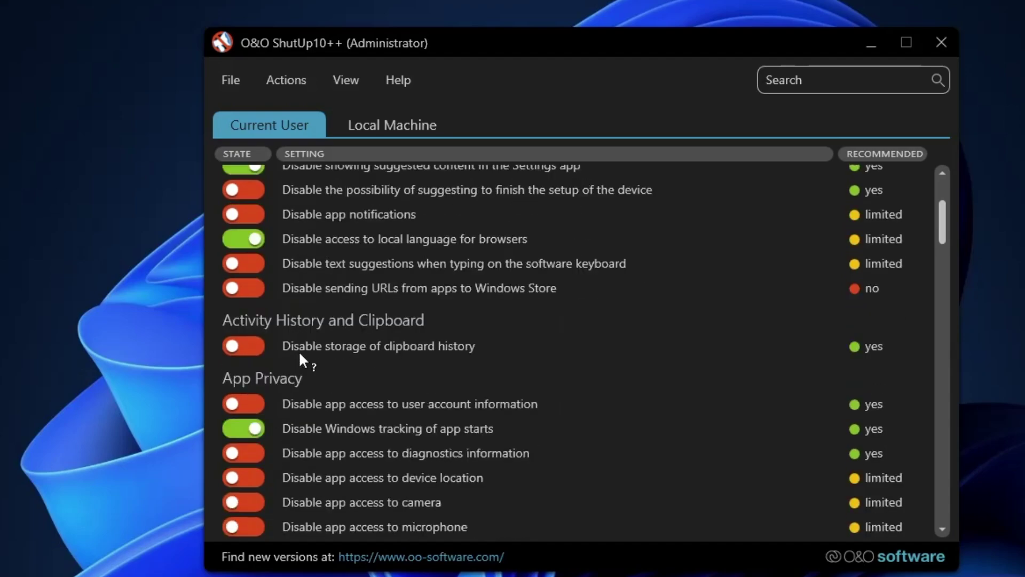
scroll(283, 379, "down", 1)
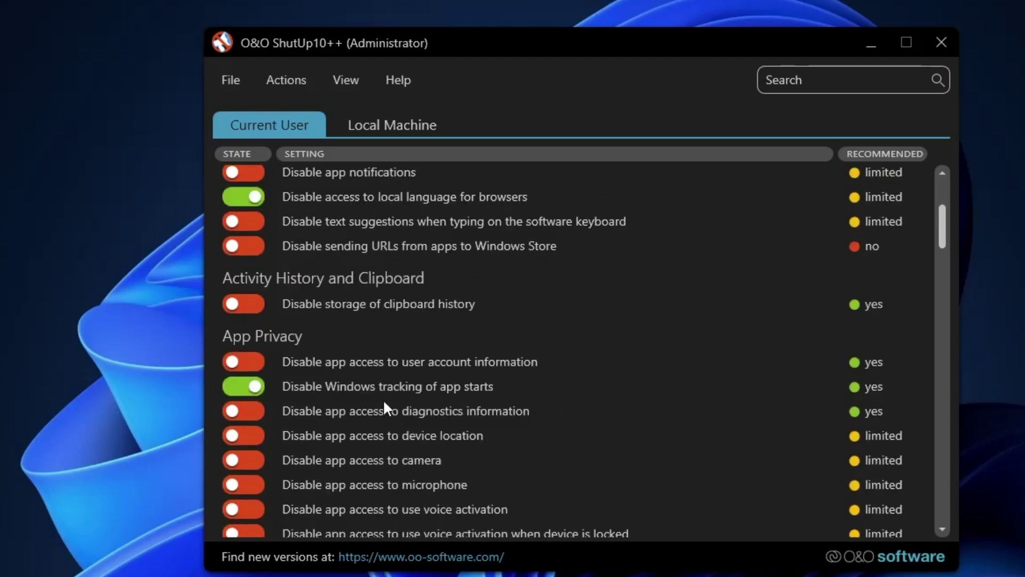
scroll(383, 399, "down", 1)
scroll(385, 398, "down", 2)
scroll(386, 407, "down", 15)
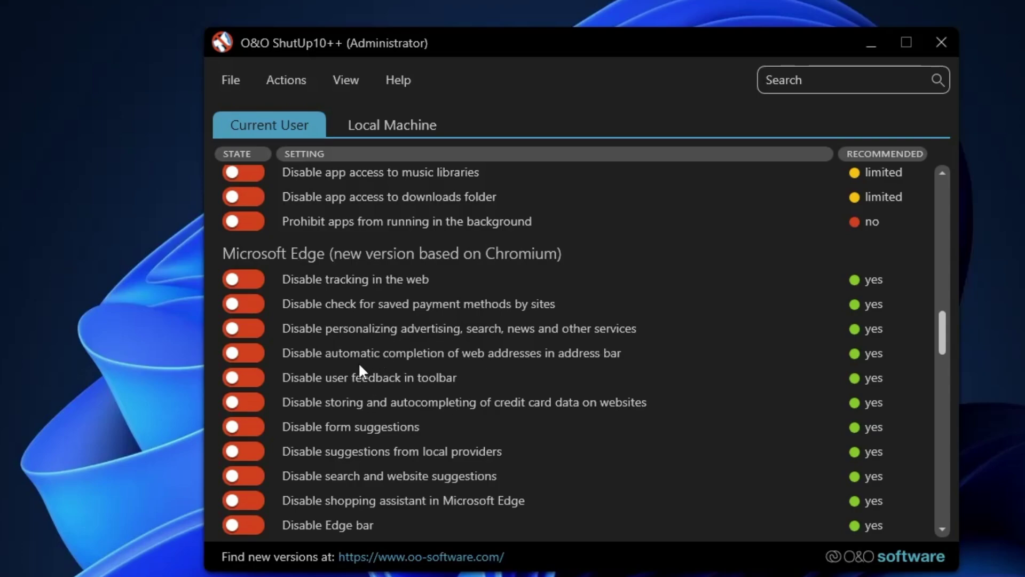
scroll(359, 374, "down", 5)
scroll(360, 379, "down", 5)
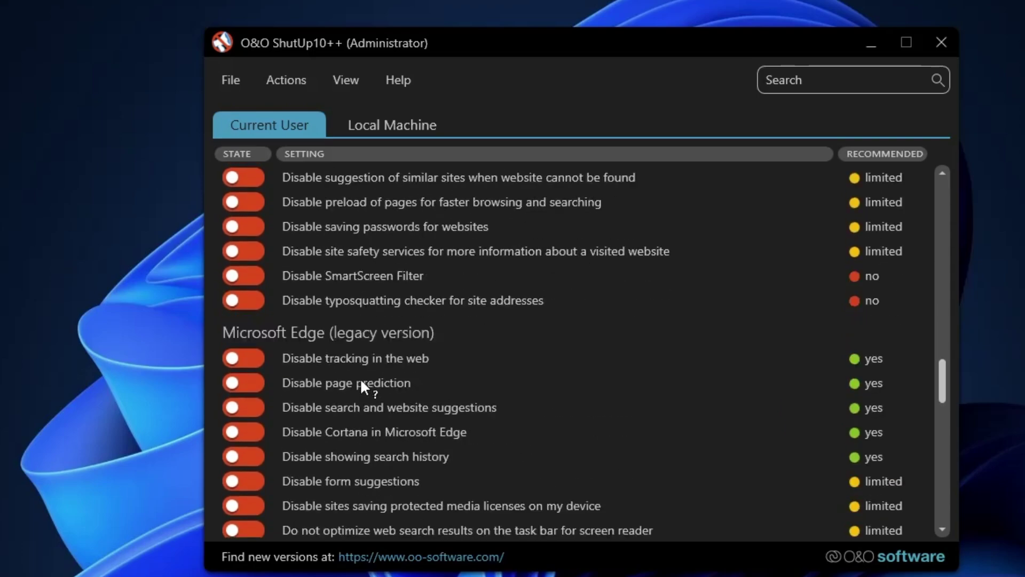
scroll(348, 364, "down", 7)
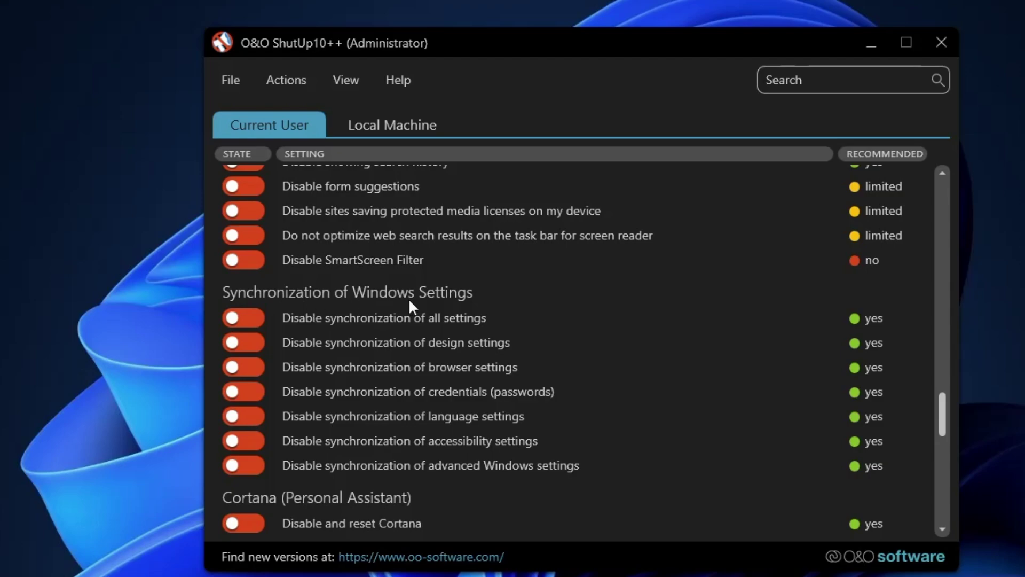
scroll(387, 320, "down", 4)
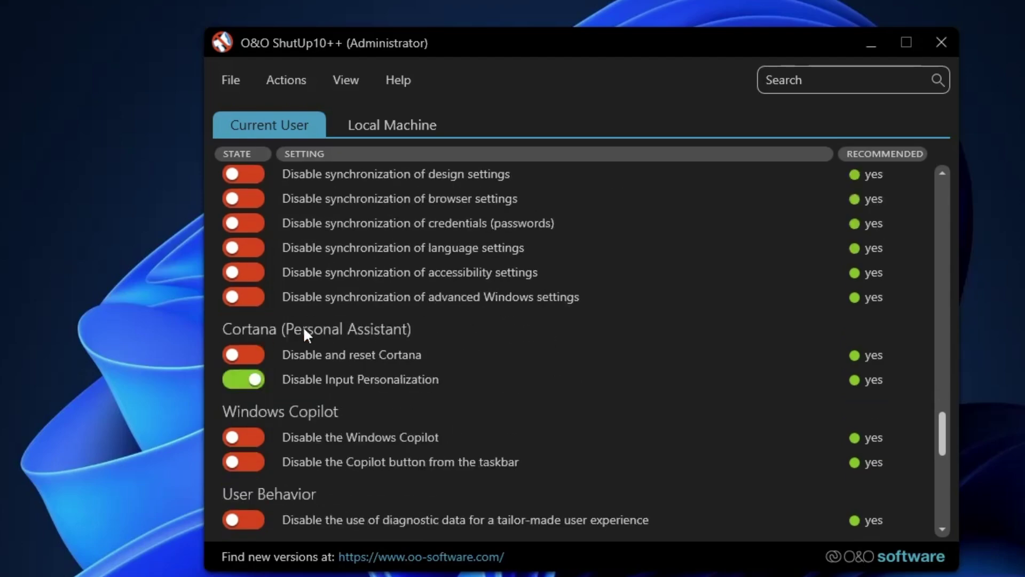
scroll(328, 396, "down", 1)
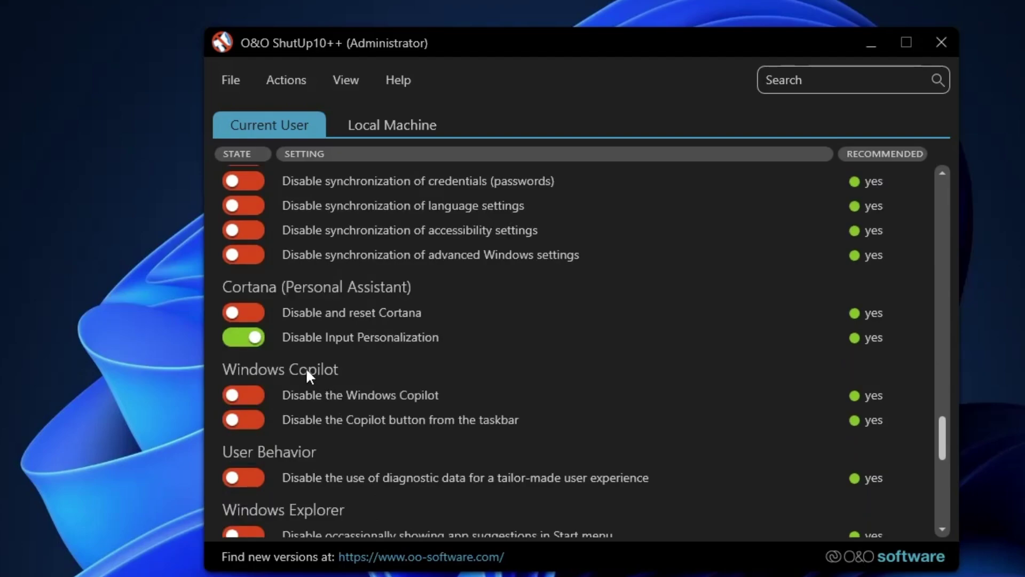
scroll(310, 370, "down", 4)
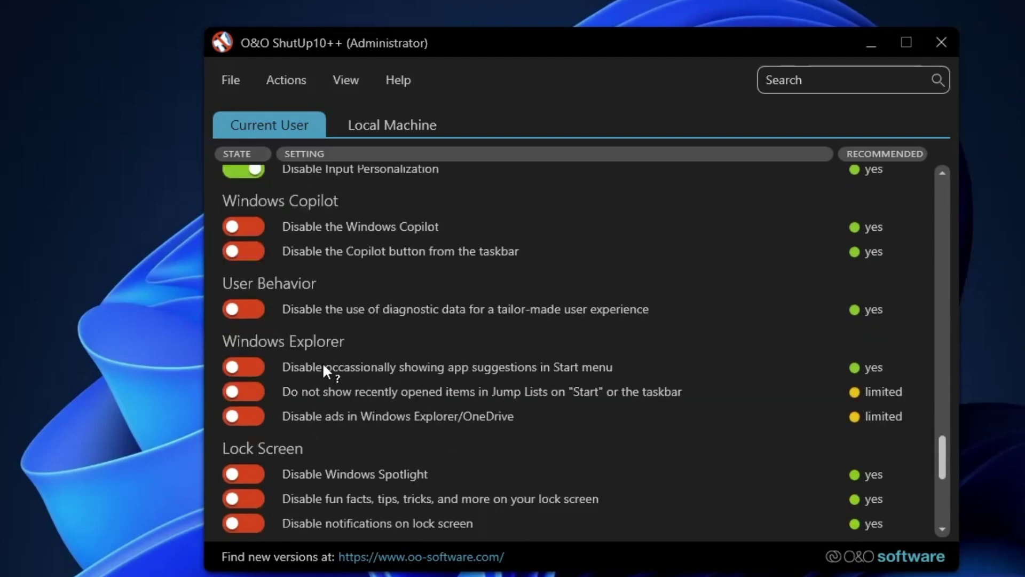
scroll(356, 368, "down", 4)
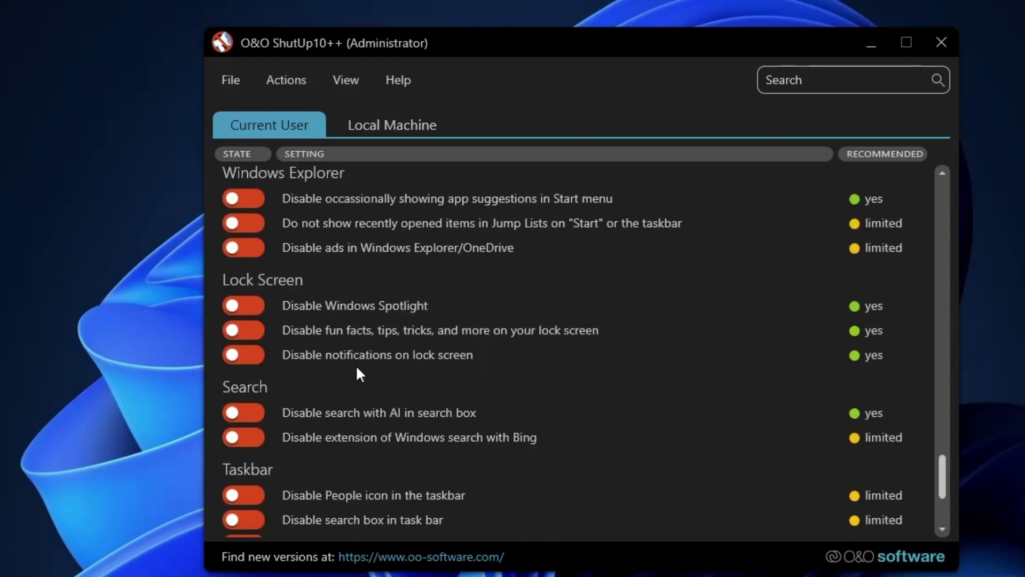
scroll(357, 369, "down", 2)
scroll(352, 342, "down", 2)
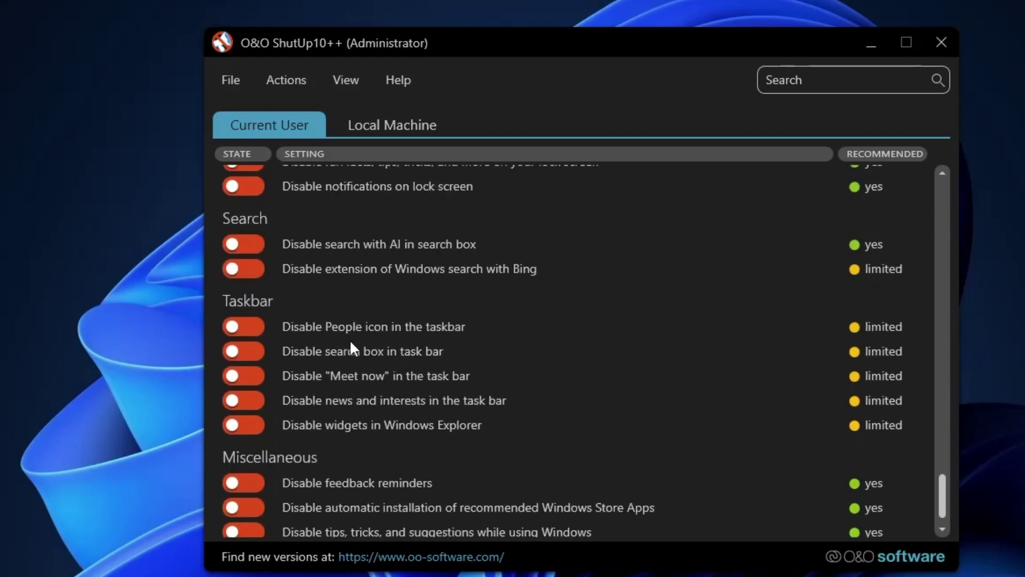
scroll(352, 347, "down", 1)
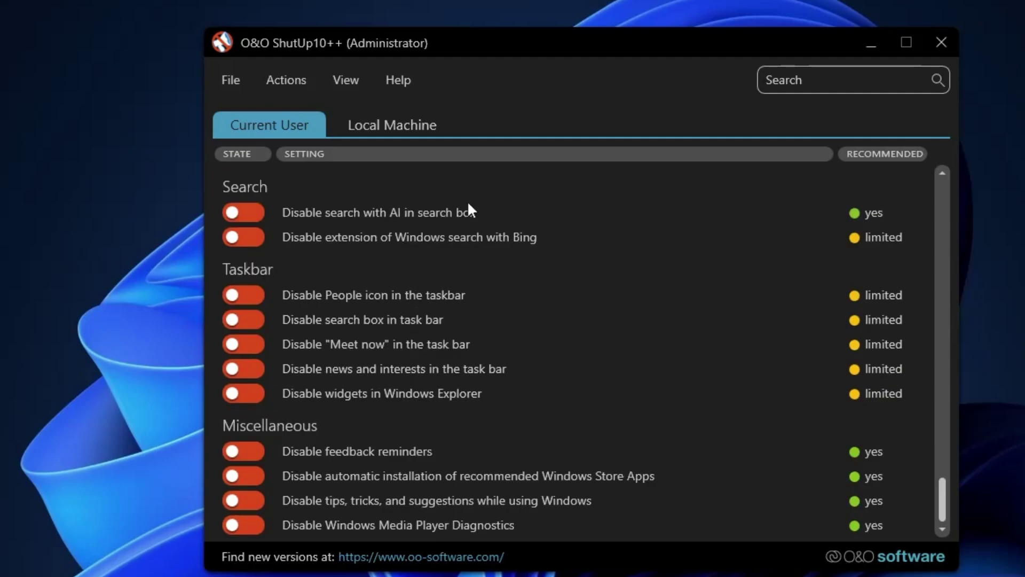
- Open the latest release page of the hellzerg/optimizer project on GitHub in Edge
left_click(301, 79)
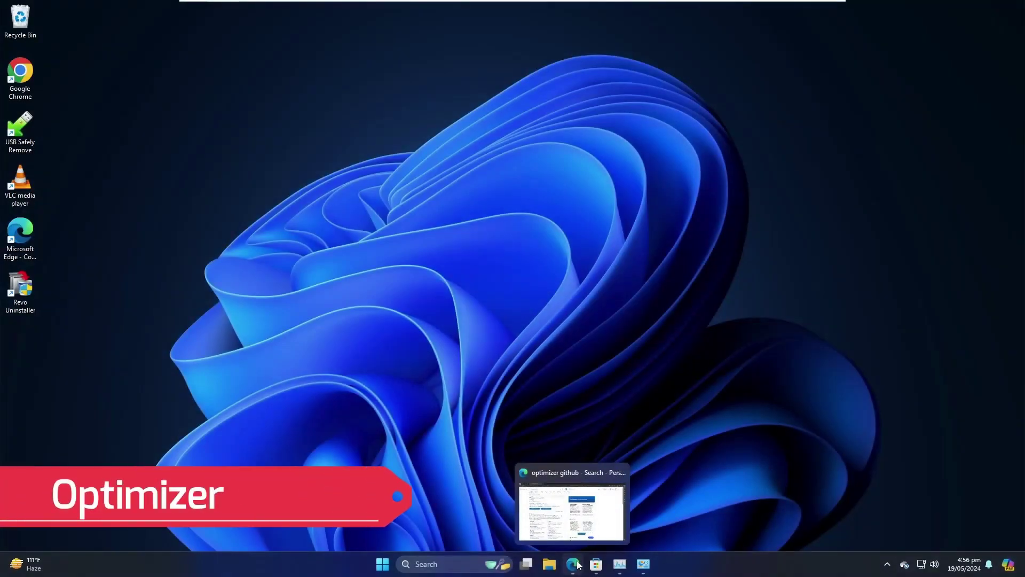
left_click(576, 565)
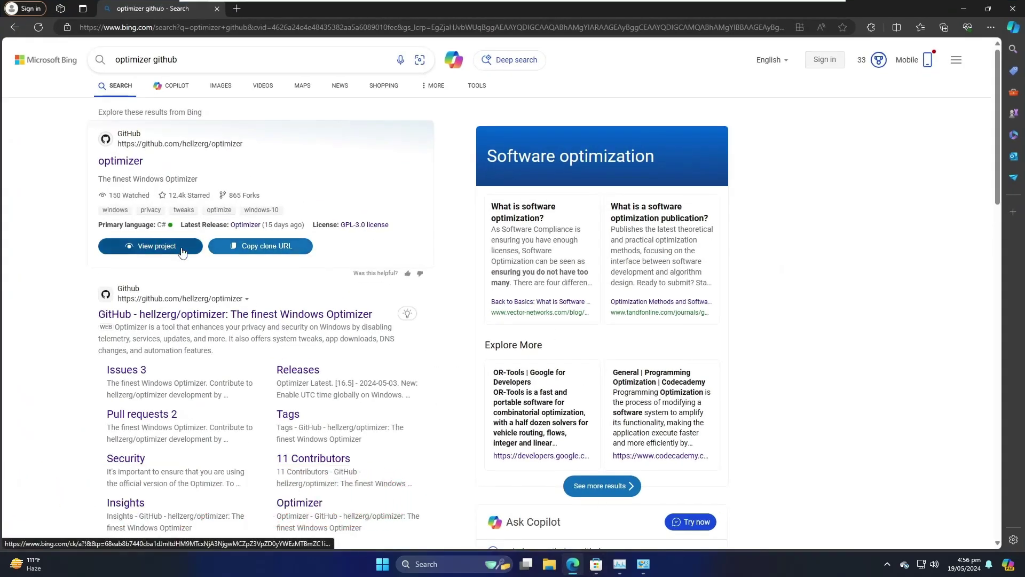
left_click(148, 166)
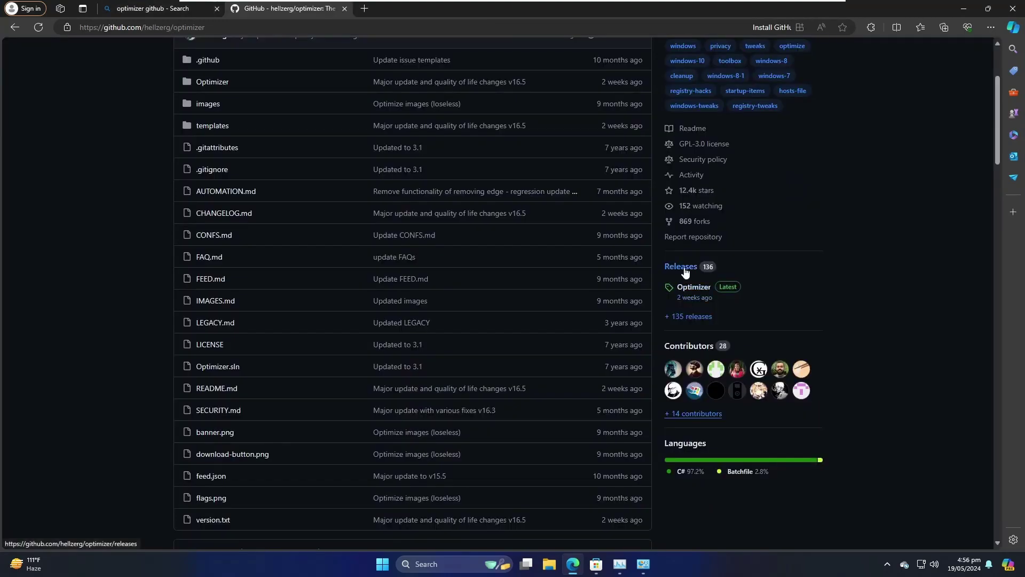
left_click(729, 288)
- Download Optimizer-16.5.exe from the release assets and run it from Edge's downloads
scroll(728, 286, "down", 3)
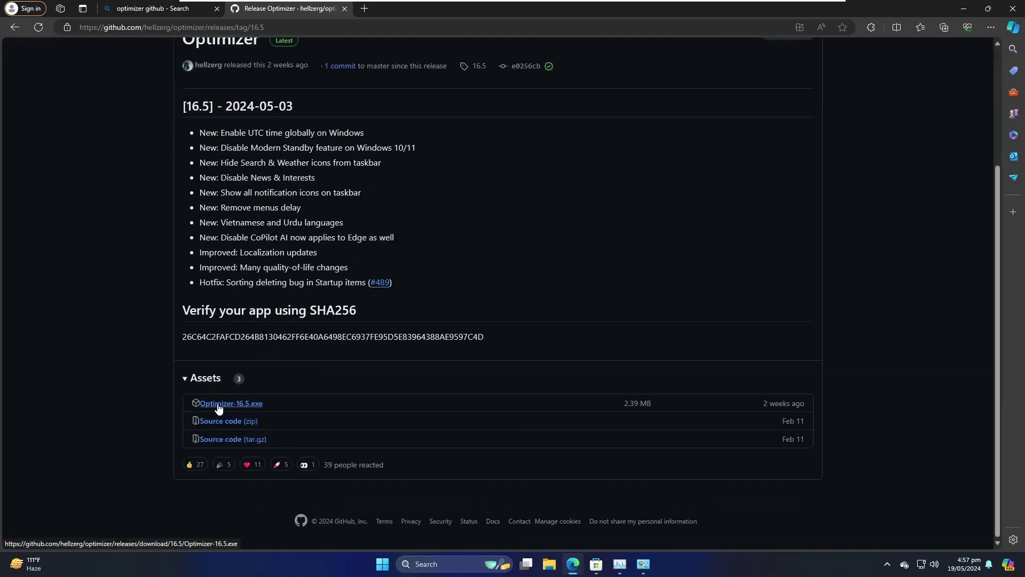
left_click(248, 410)
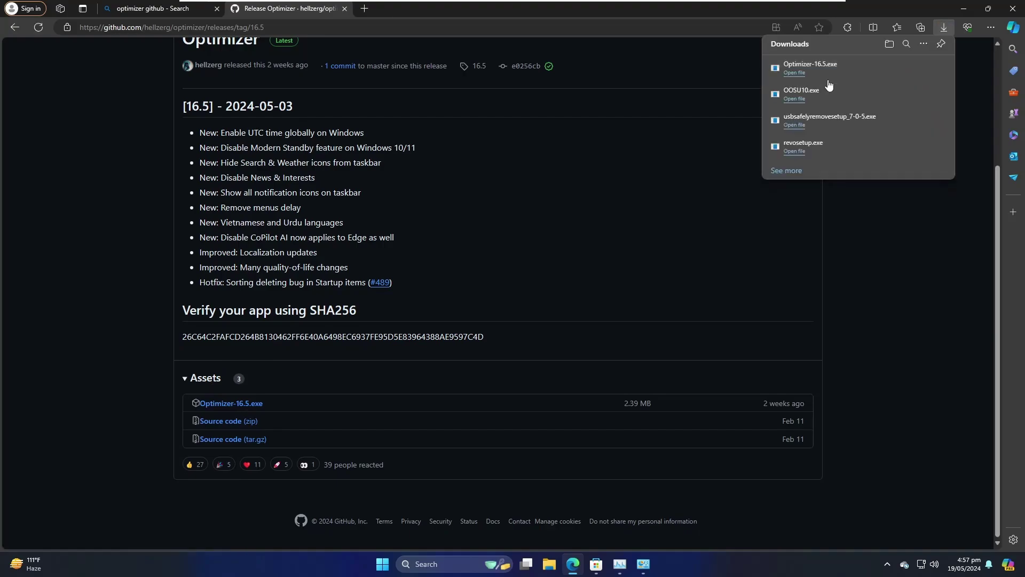
left_click(826, 74)
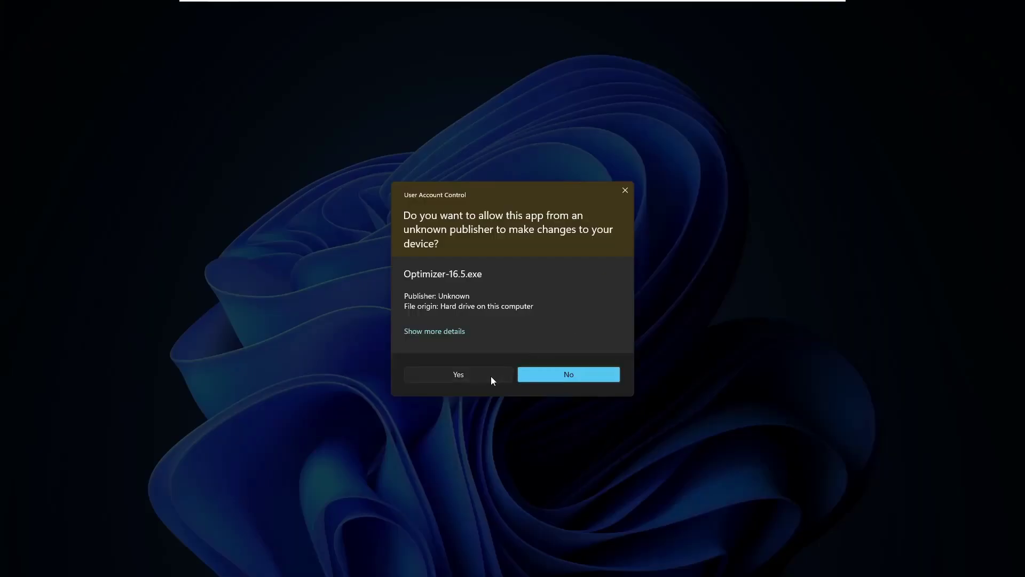
- Allow Optimizer through User Account Control and start it with English as the language
left_click(459, 378)
left_click(965, 6)
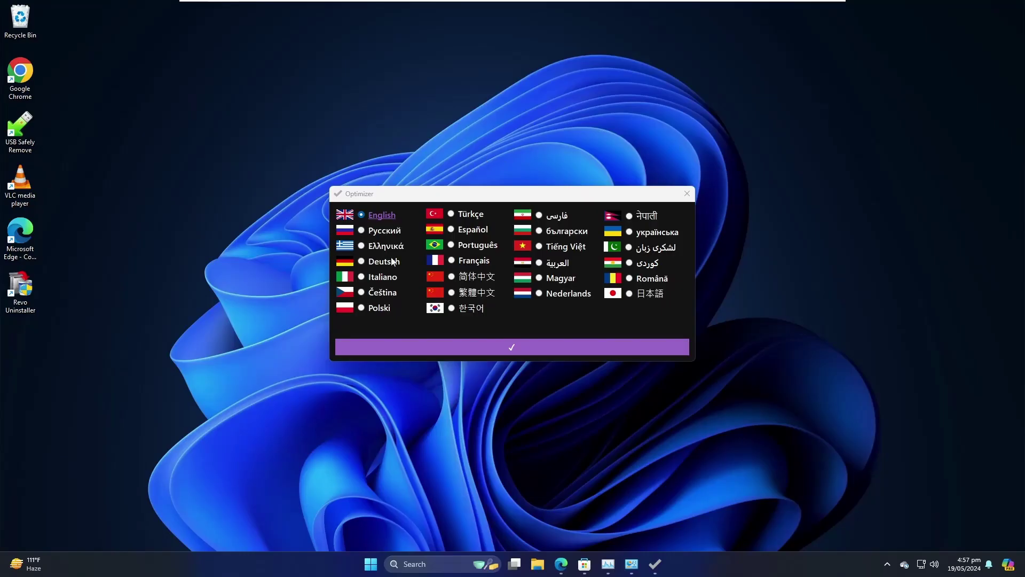
left_click(521, 352)
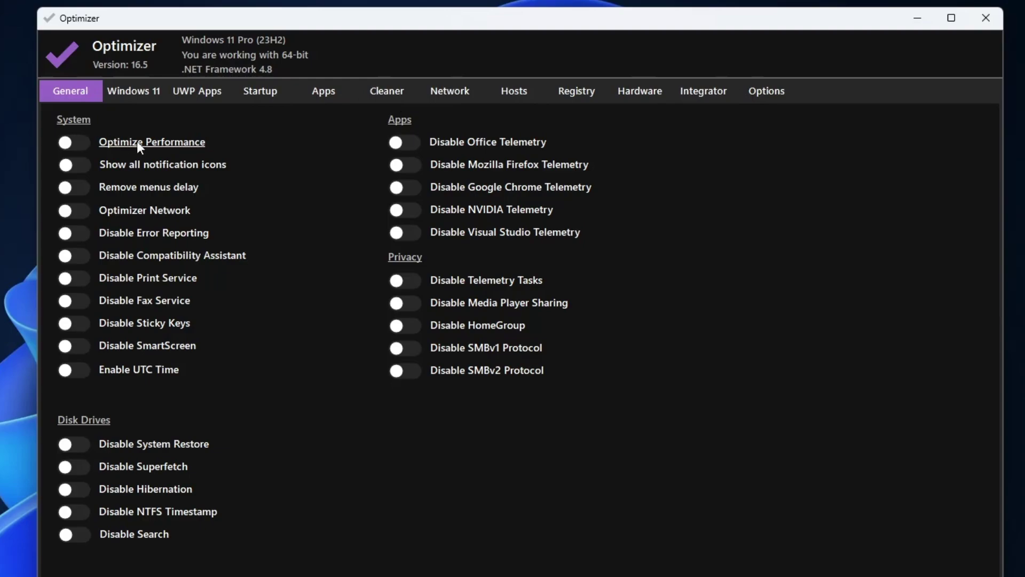
- Turn on Optimize Performance, Disable Fax Service and Disable Superfetch on the General tab
left_click(75, 143)
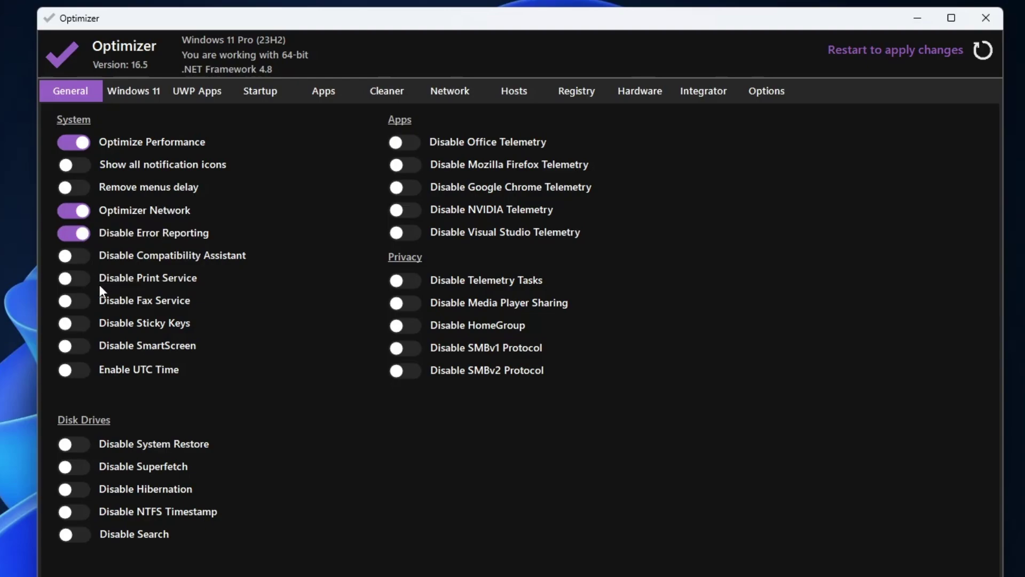
left_click(91, 302)
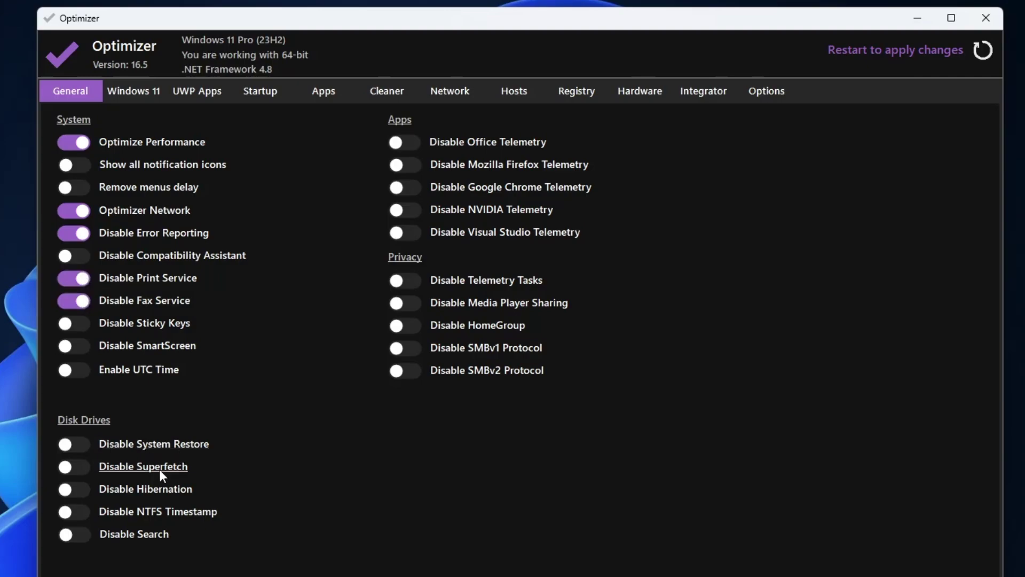
left_click(77, 470)
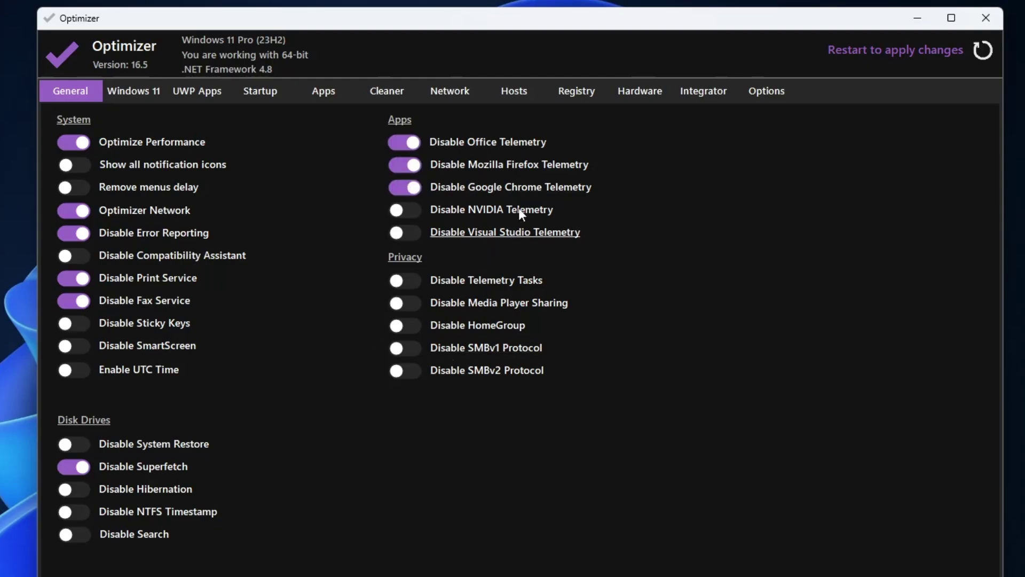
left_click(141, 92)
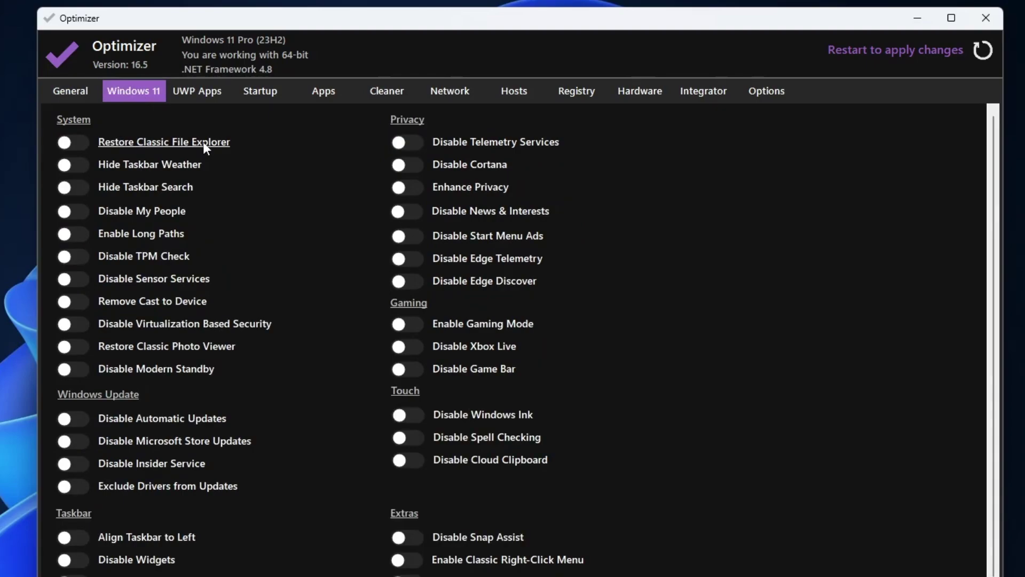
- Dismiss the stray desktop menu and enable Restore Classic File Explorer, Disable Widgets and Disable Chat
right_click(33, 147)
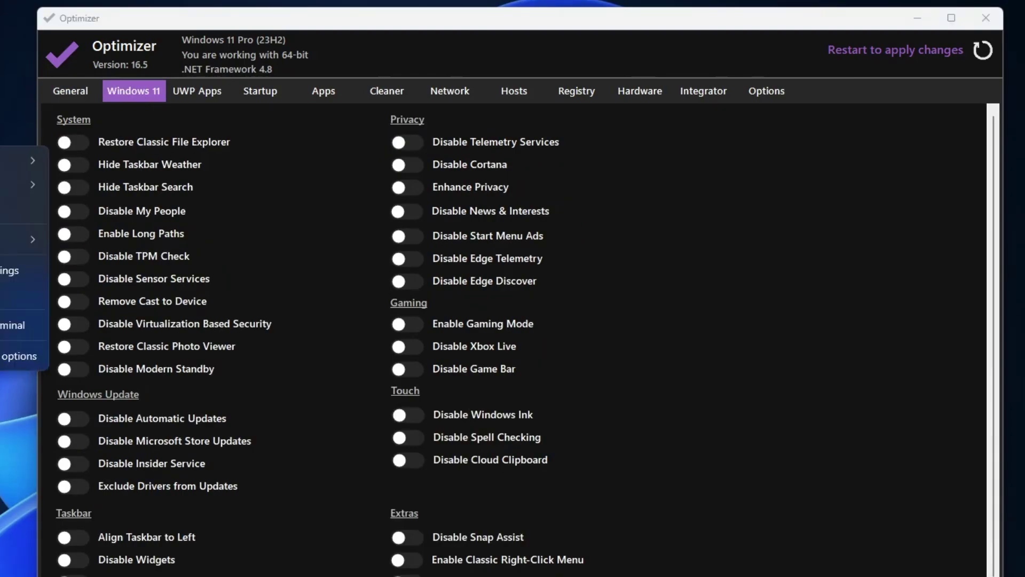
key("Escape")
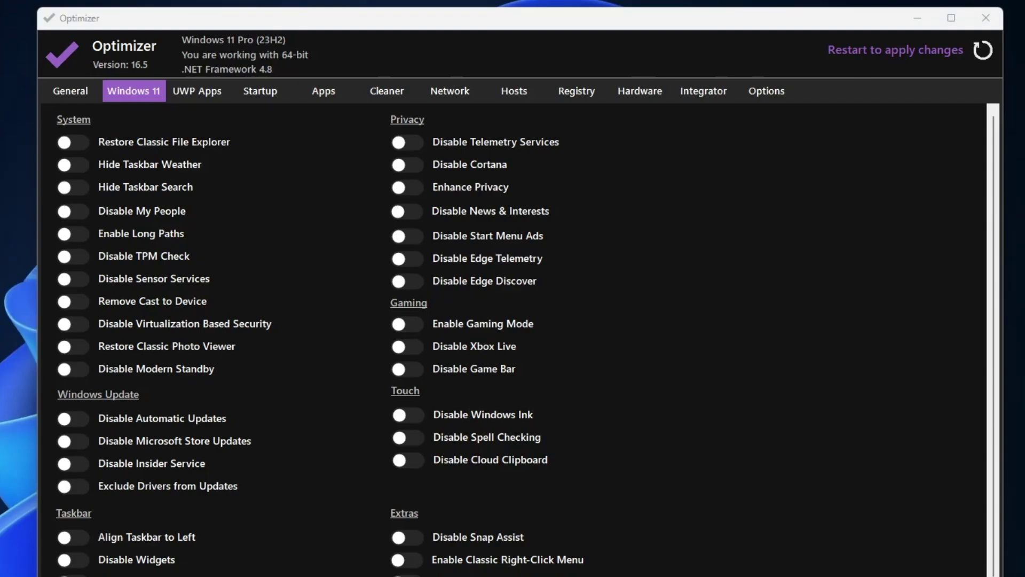
left_click(58, 142)
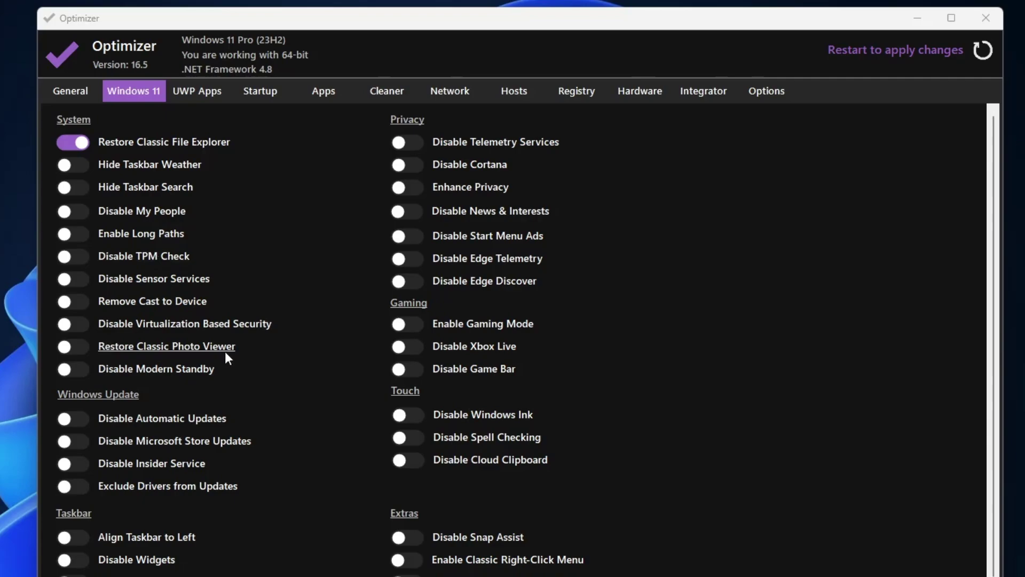
scroll(223, 351, "down", 1)
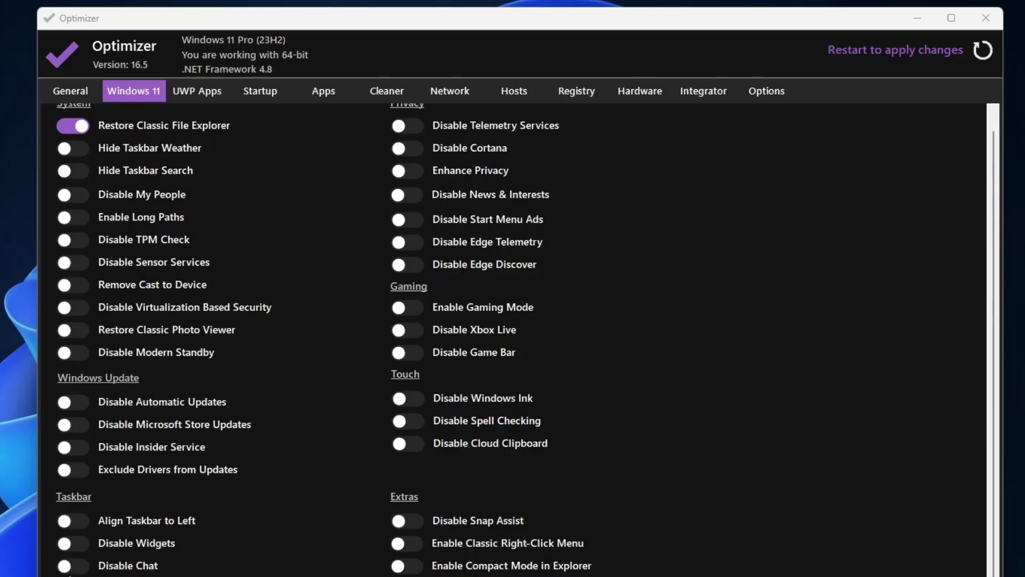
left_click(73, 566)
left_click(75, 541)
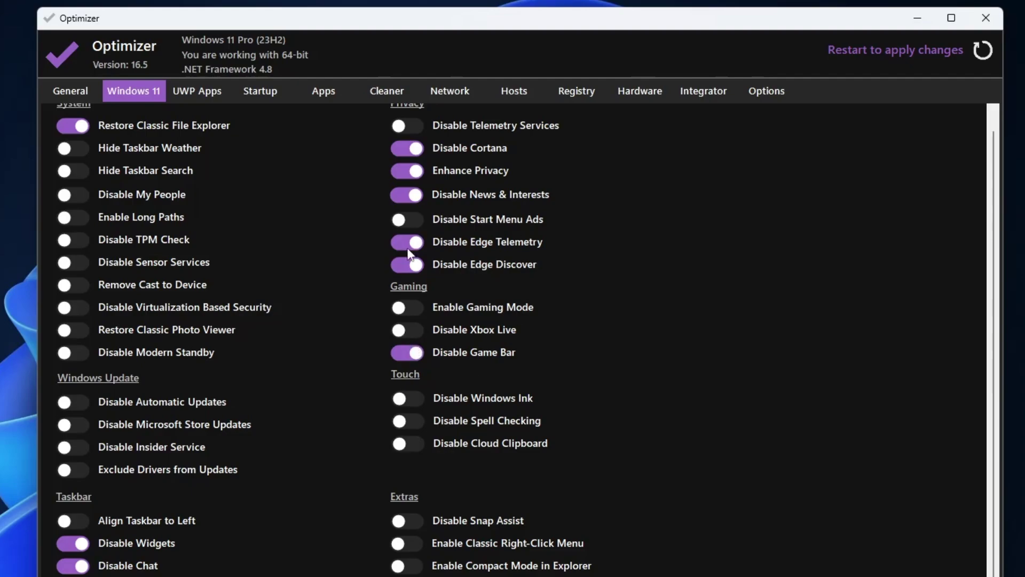
- Browse Optimizer's UWP Apps, Startup, Apps, Cleaner, Network, Hosts and Registry pages
left_click(213, 91)
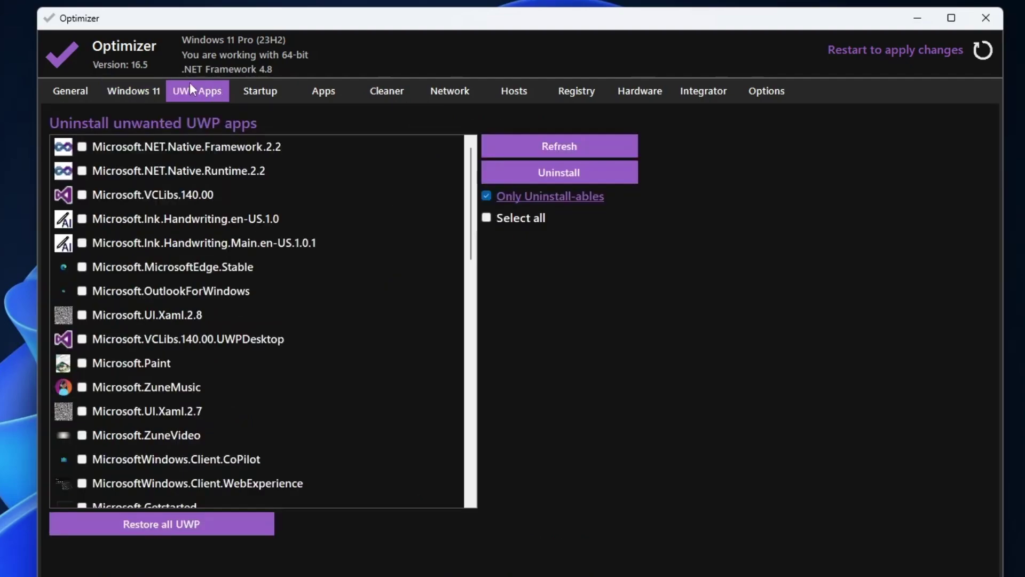
left_click(255, 91)
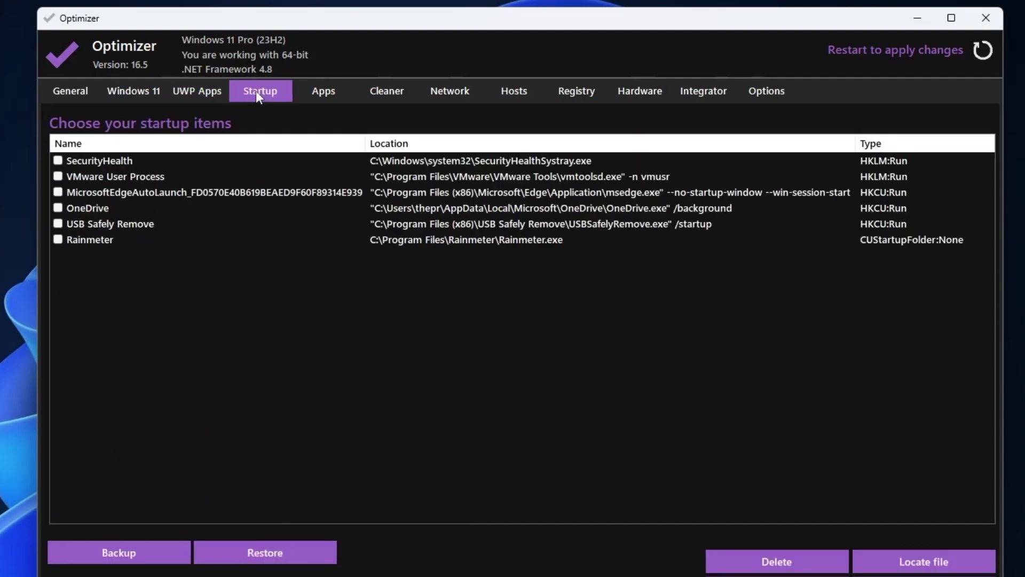
left_click(332, 90)
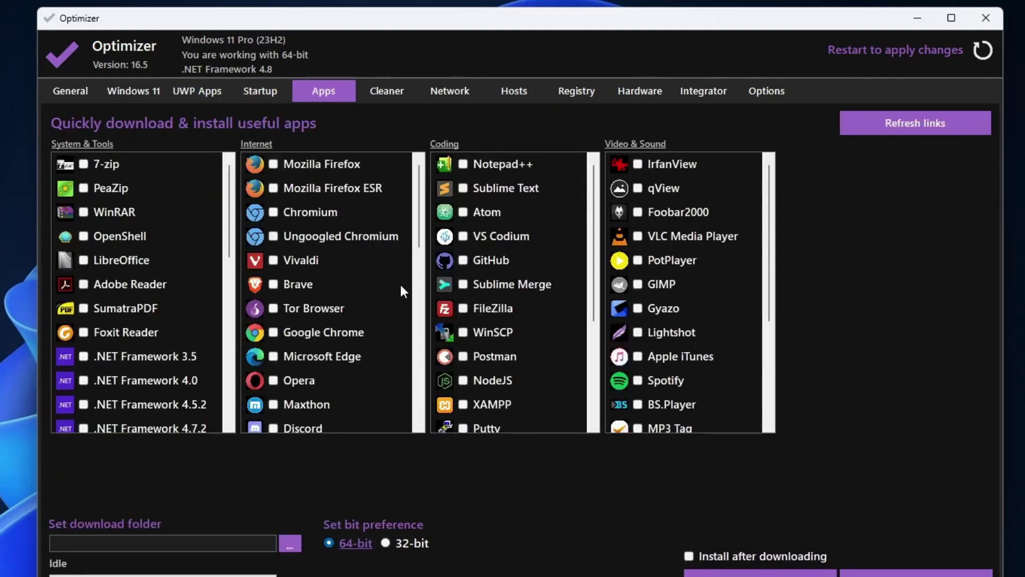
left_click(391, 88)
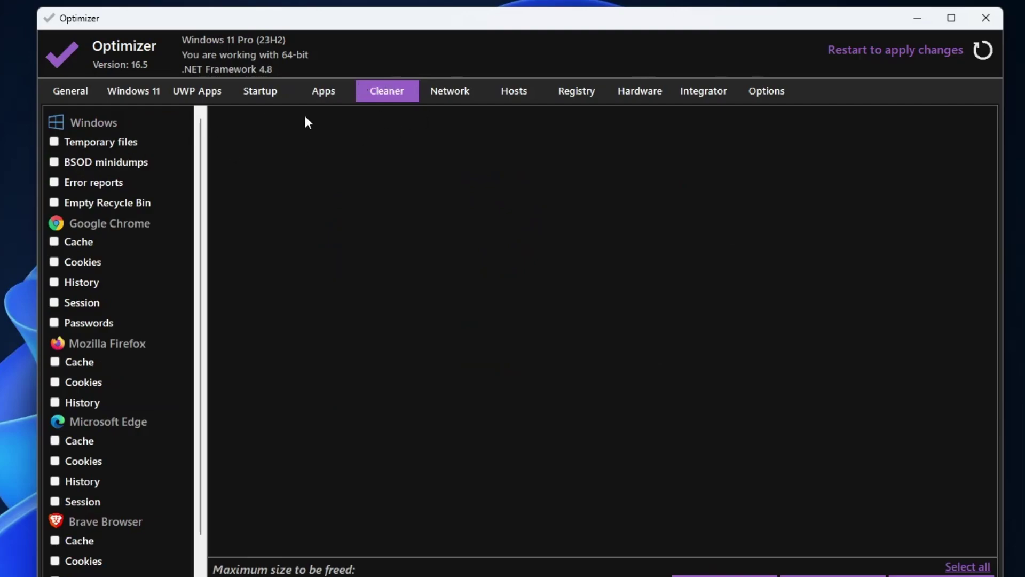
left_click(448, 100)
left_click(503, 95)
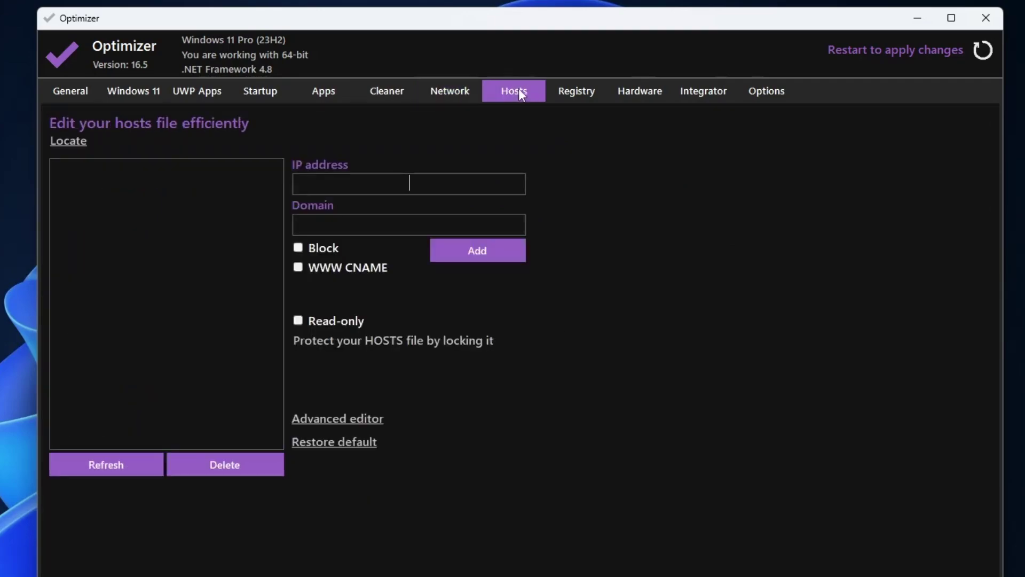
left_click(580, 93)
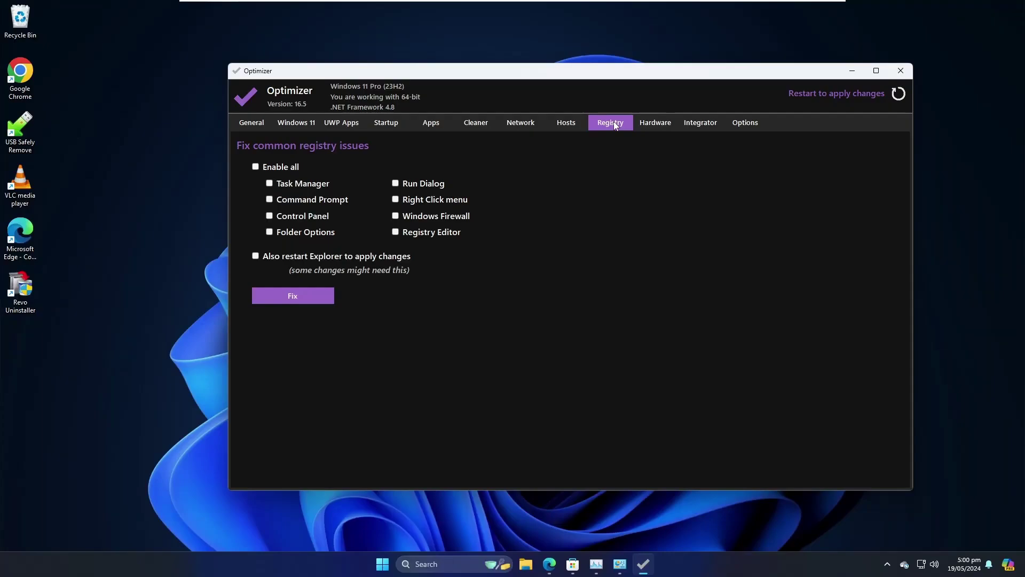
left_click(901, 71)
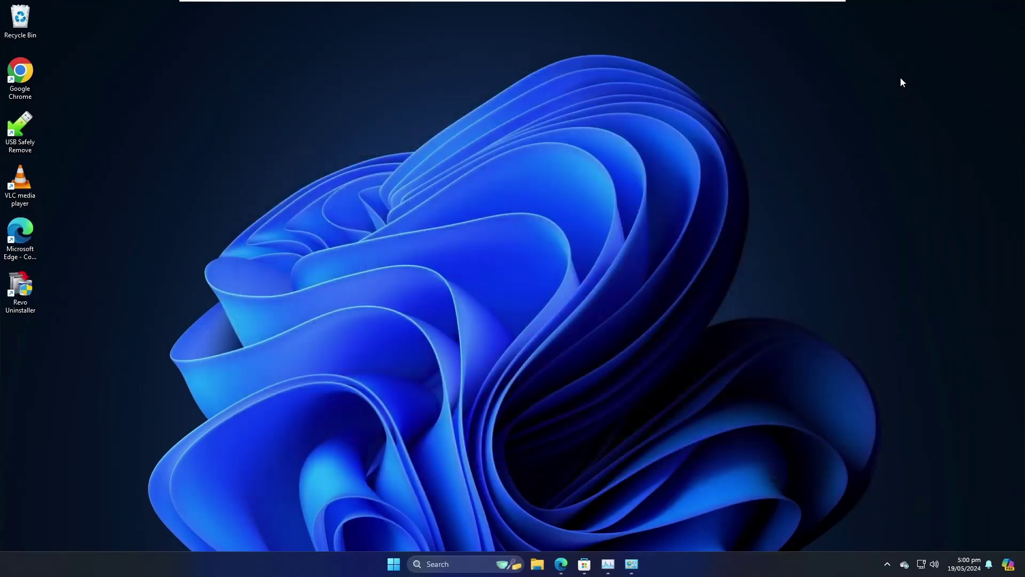